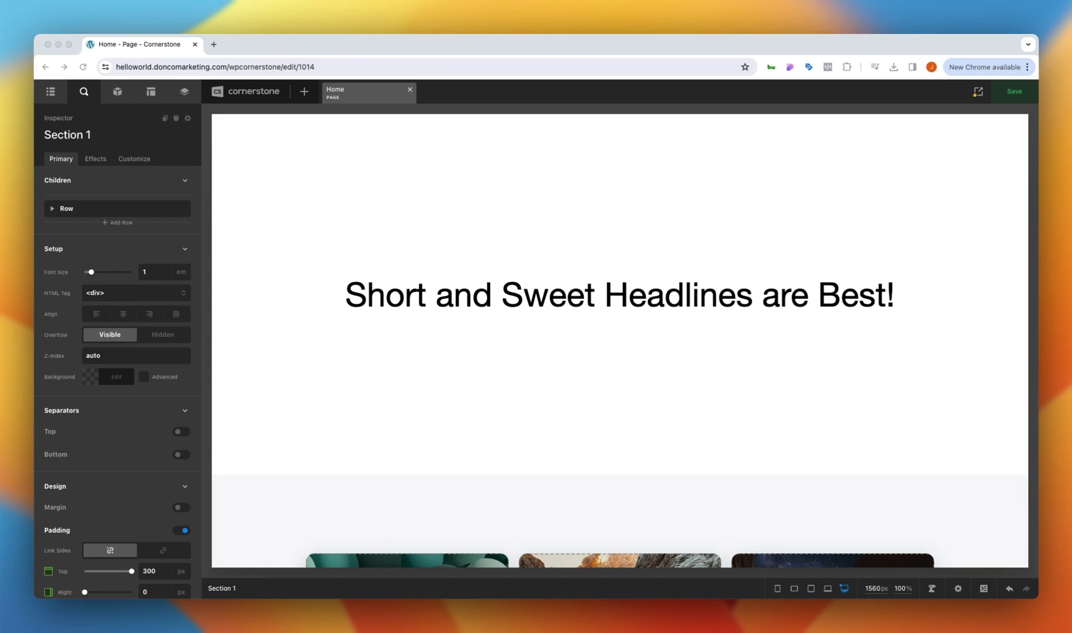
- Select Section 1, which holds the 'Short and Sweet Headlines are Best!' headline
click(291, 294)
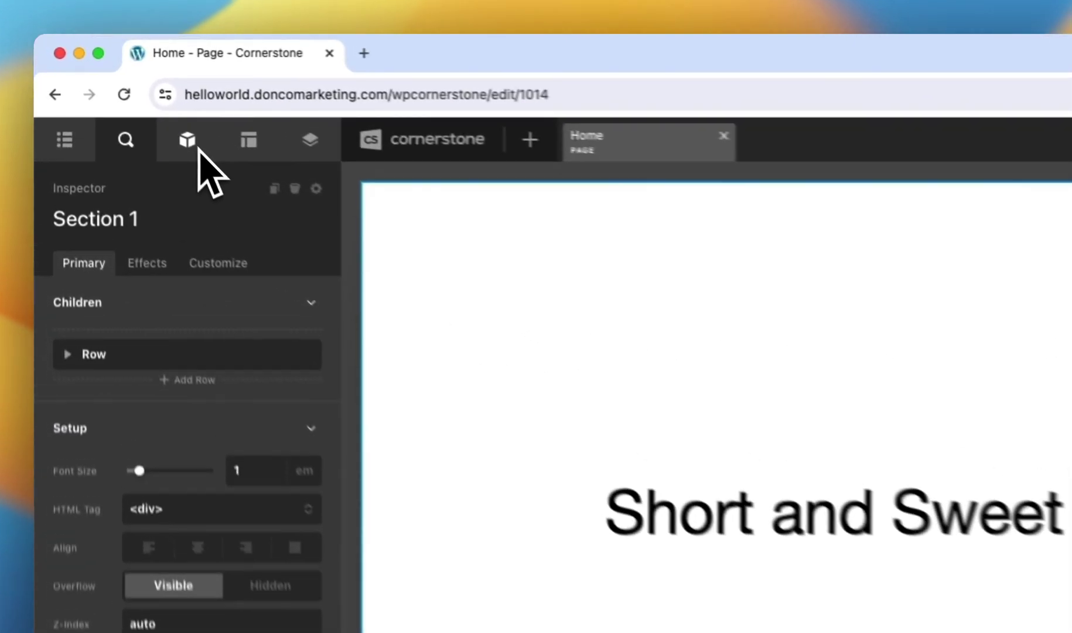
- Search elements for 'gradient' and insert the Gradient Overlay template into Section 1
click(199, 149)
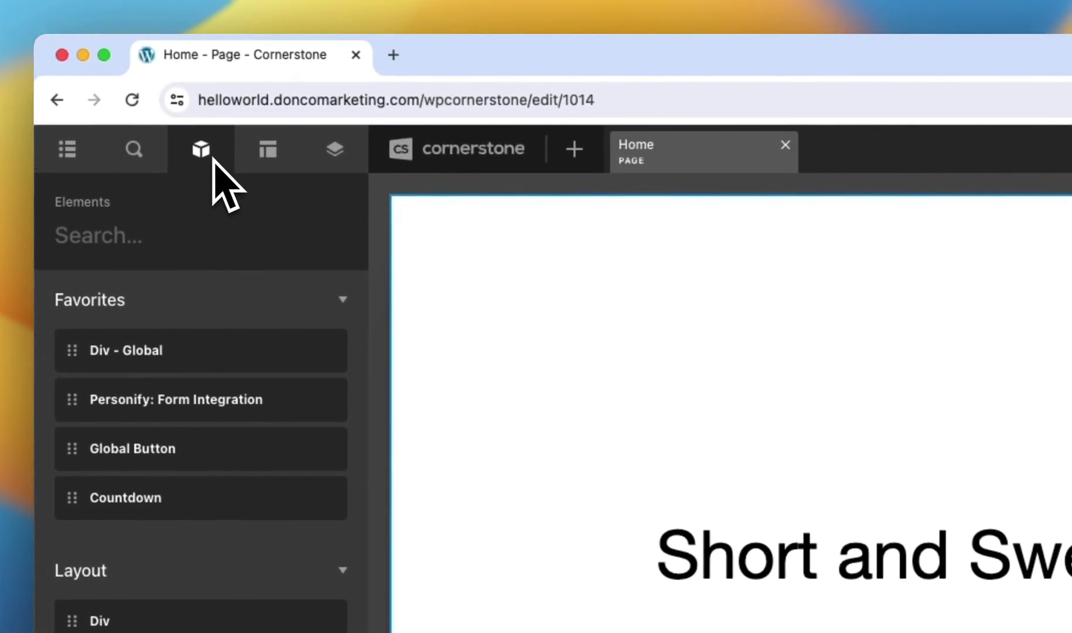
text(gradient)
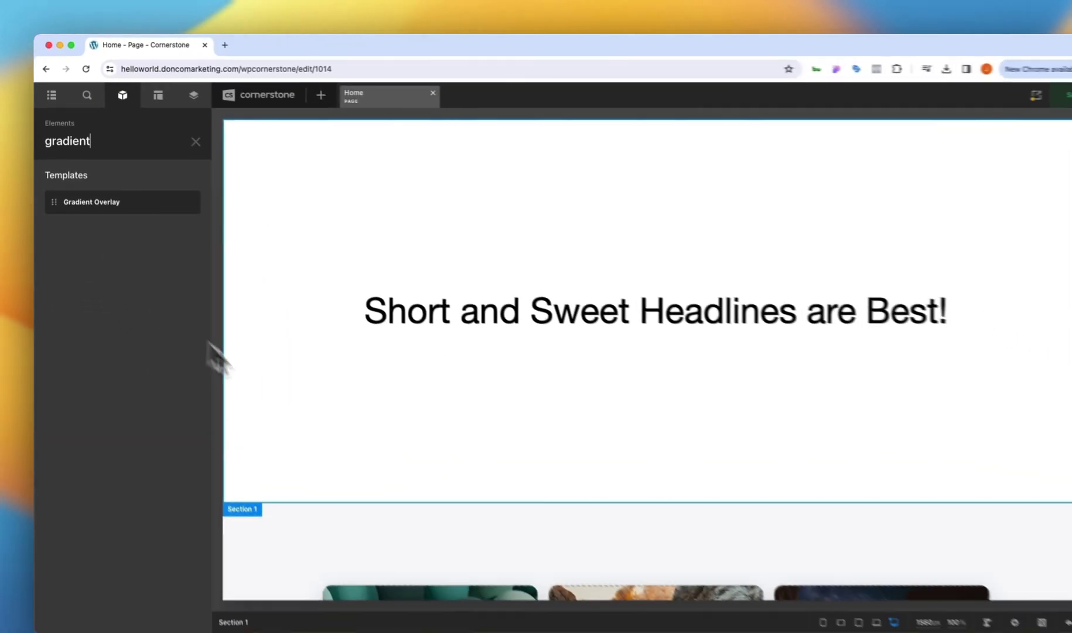
click(303, 401)
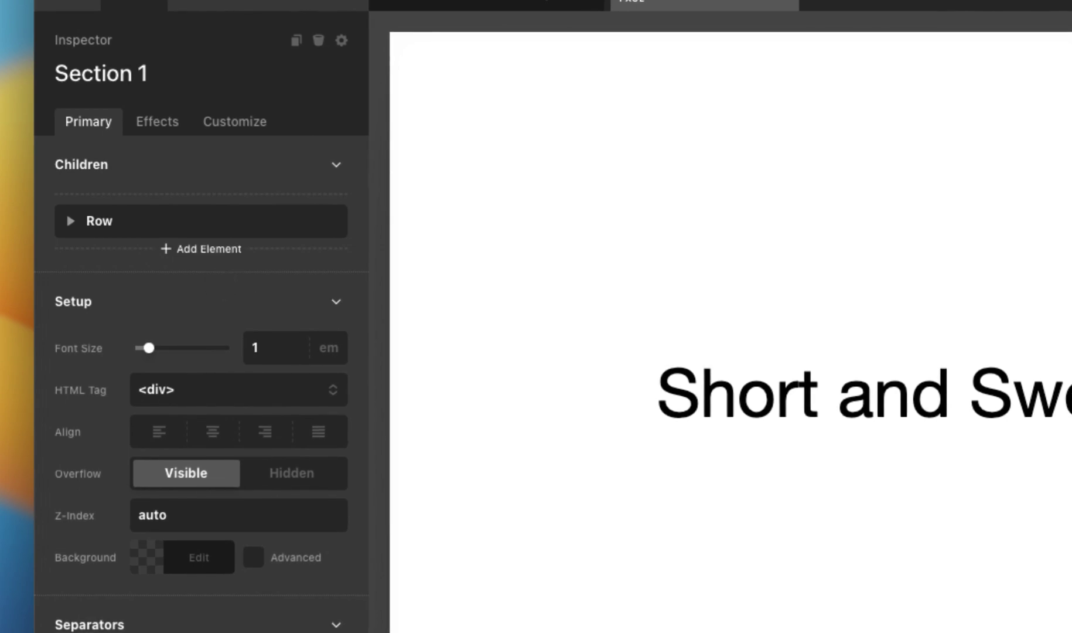
click(201, 248)
text(gradient)
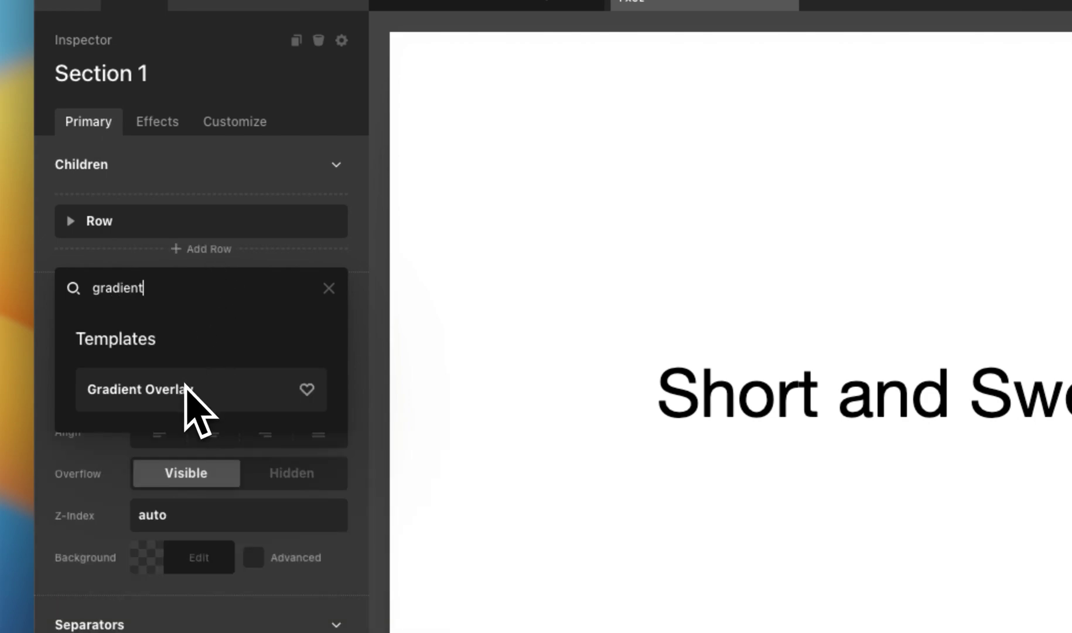
click(187, 390)
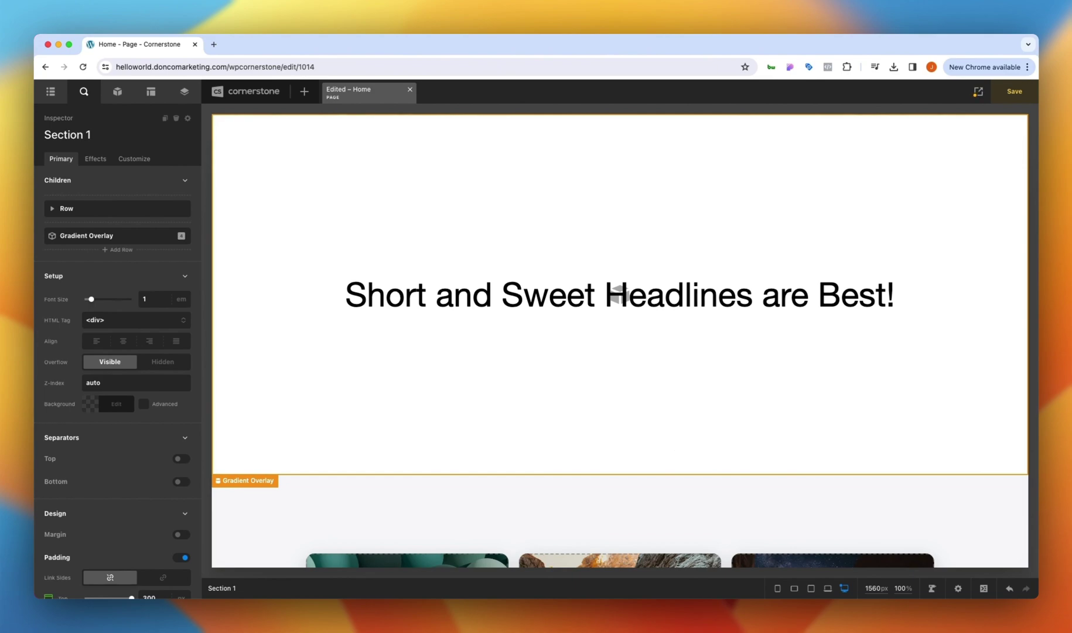
- Select the Gradient Overlay, keep its type Linear and reduce it to 2 colours
click(410, 380)
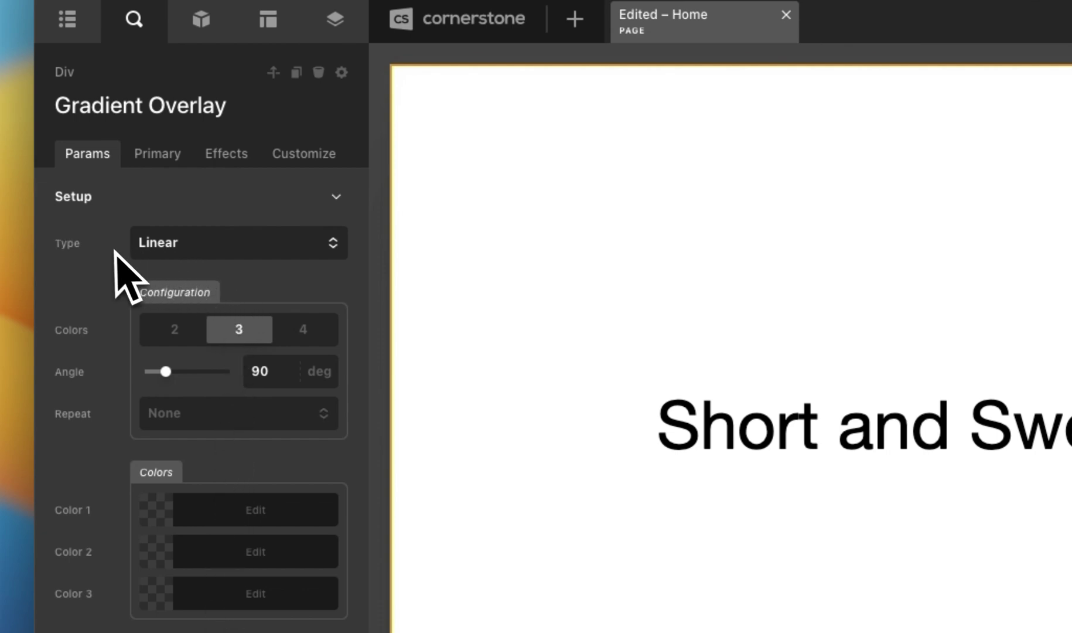
click(218, 256)
click(209, 296)
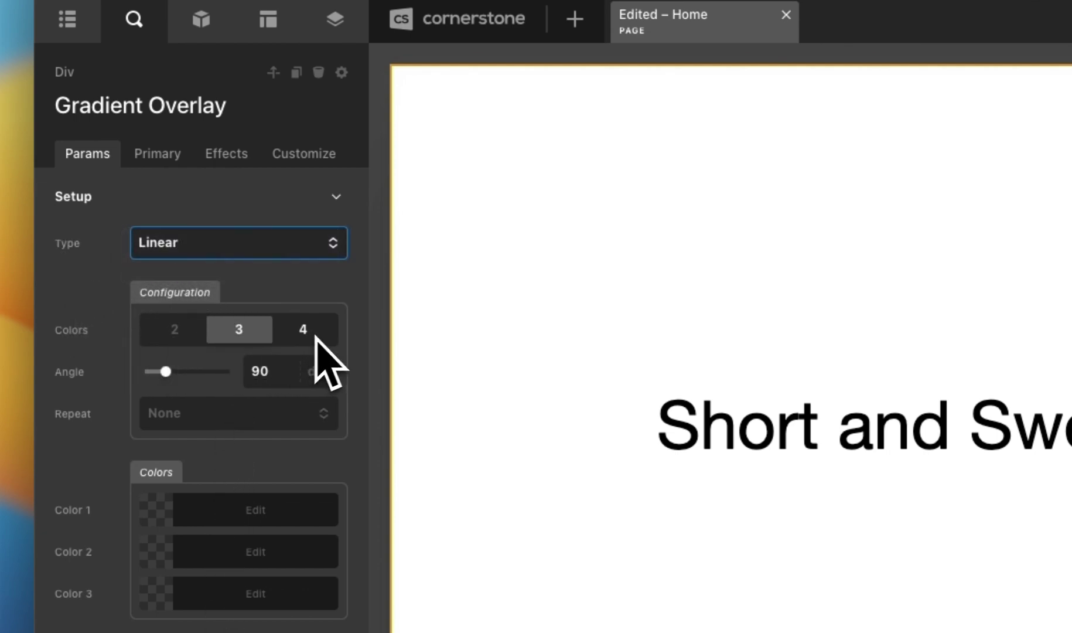
click(176, 334)
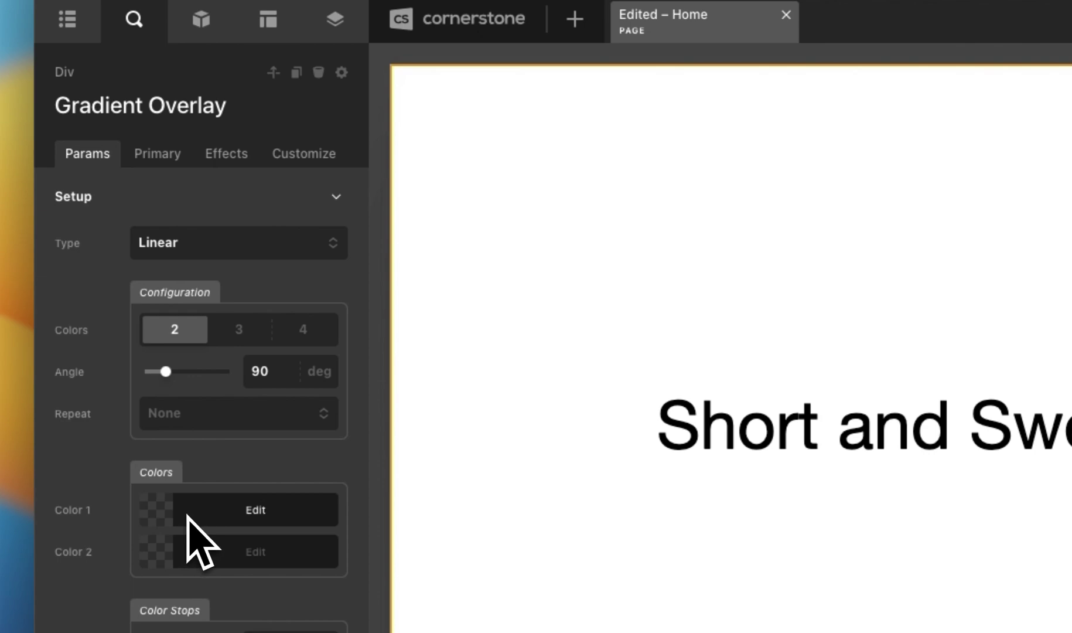
- Set Color 1 to green rgb(56,255,0) and Color 2 to blue rgb(61,0,255)
click(252, 513)
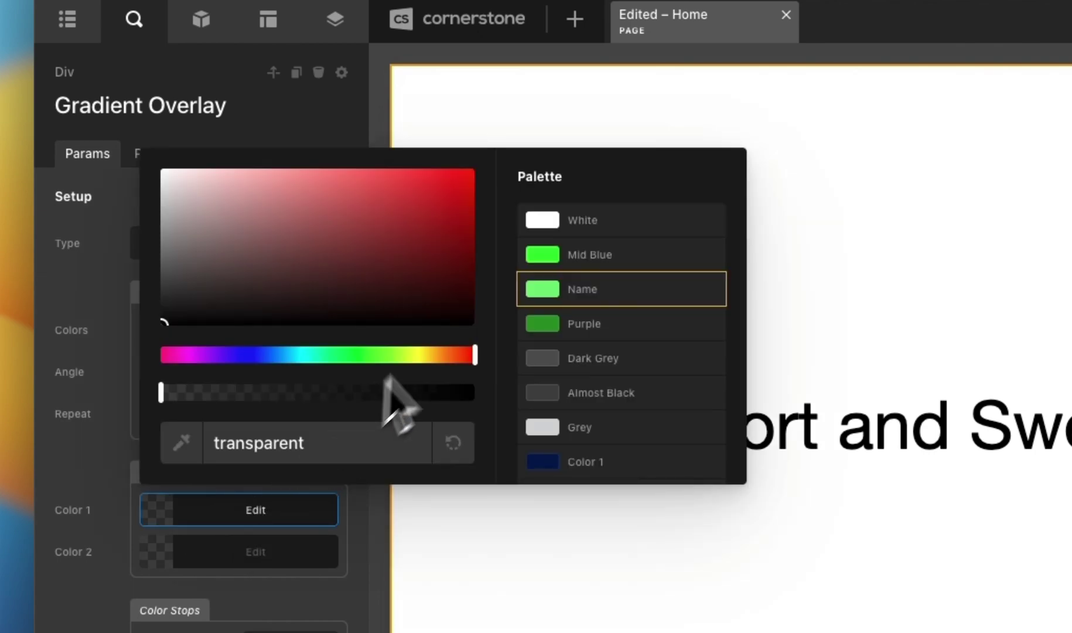
click(383, 355)
click(205, 510)
click(196, 551)
click(251, 397)
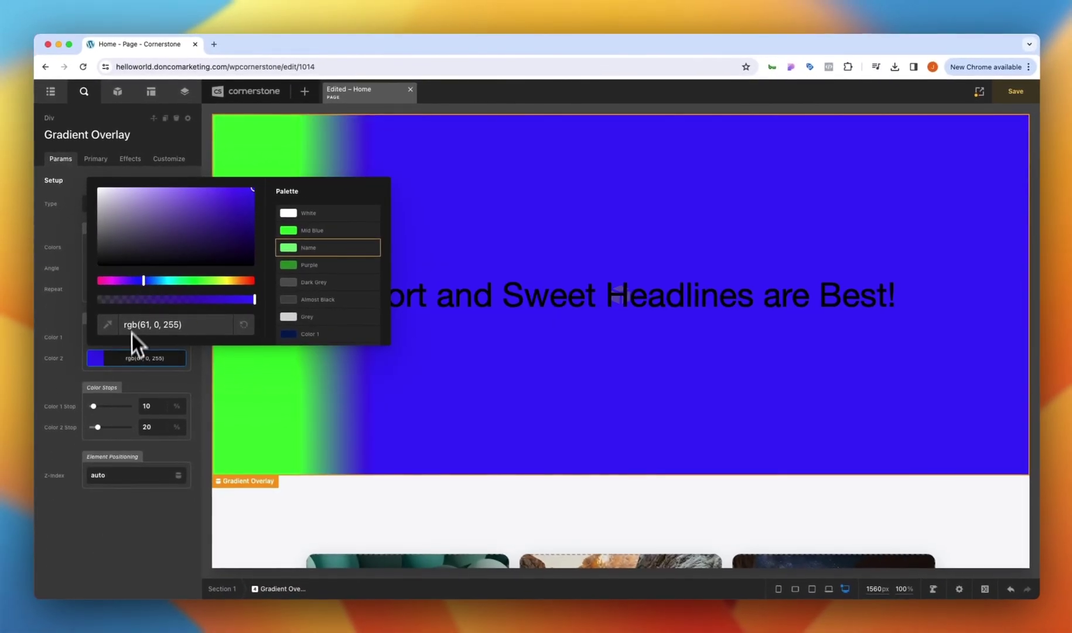
click(122, 358)
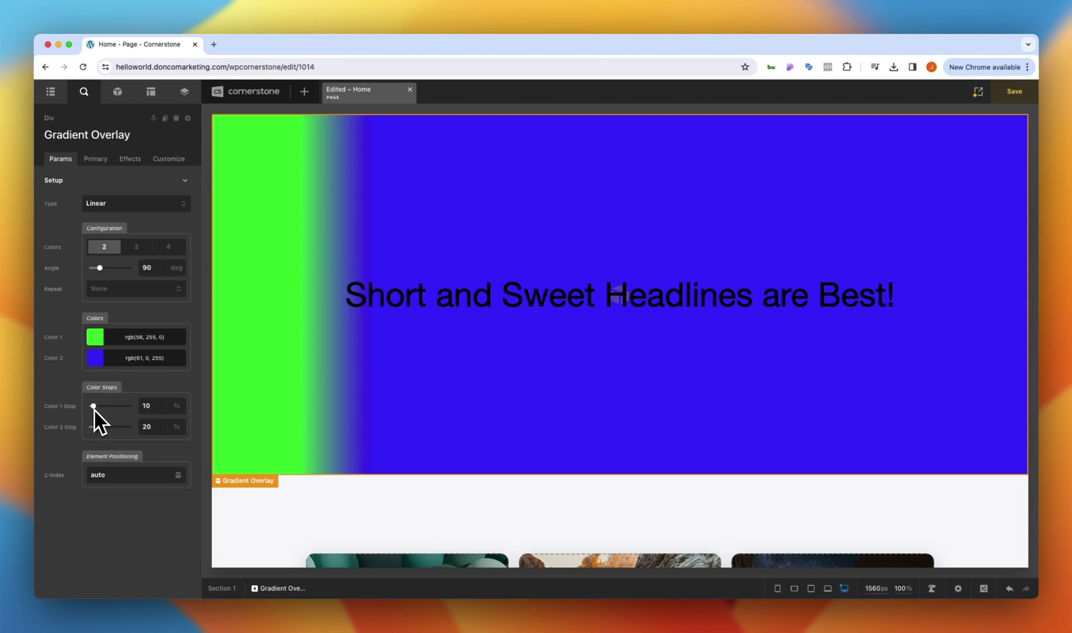
- Set the green stop to 20% and the blue stop to 70%
click(149, 406)
key(super+a)
text(20)
key(Tab)
text(70)
key(Return)
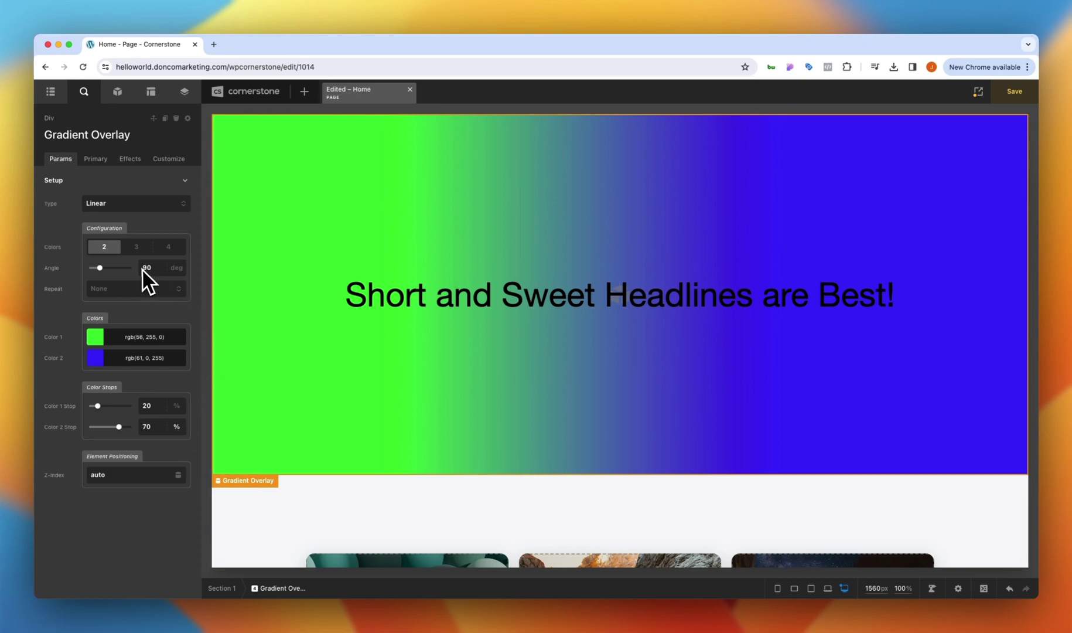
- Rotate the gradient to 70° and try repeating stripes with stops at 10% and 20%
mouse_move(98, 269)
mouse_down()
mouse_move(120, 270)
mouse_move(98, 270)
mouse_up()
click(104, 287)
click(112, 301)
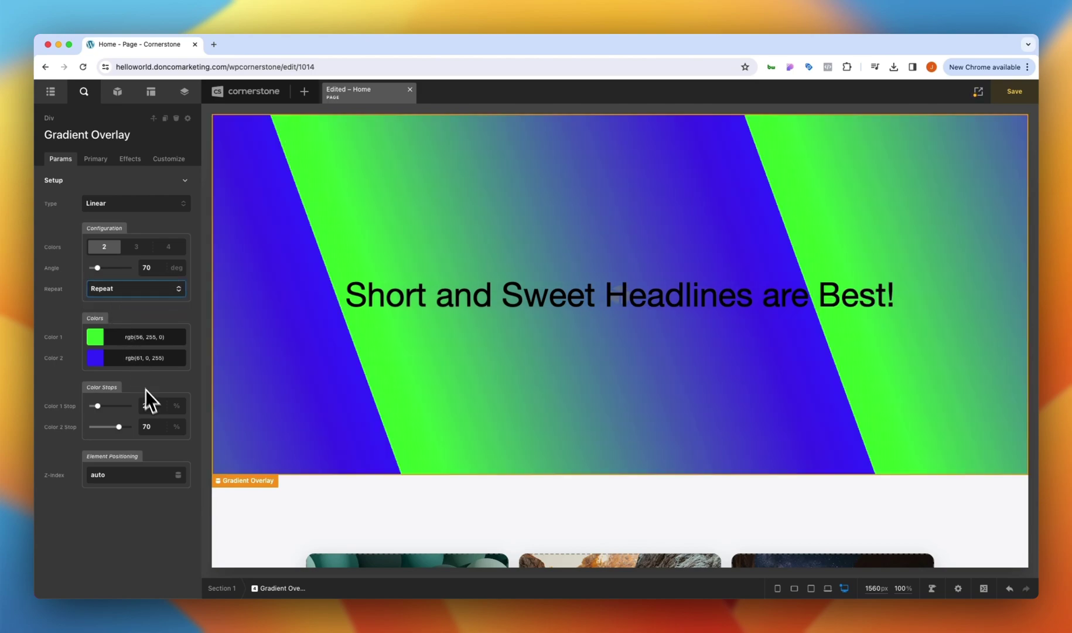
drag(148, 405, 191, 417)
text(10)
key(Tab)
text(20)
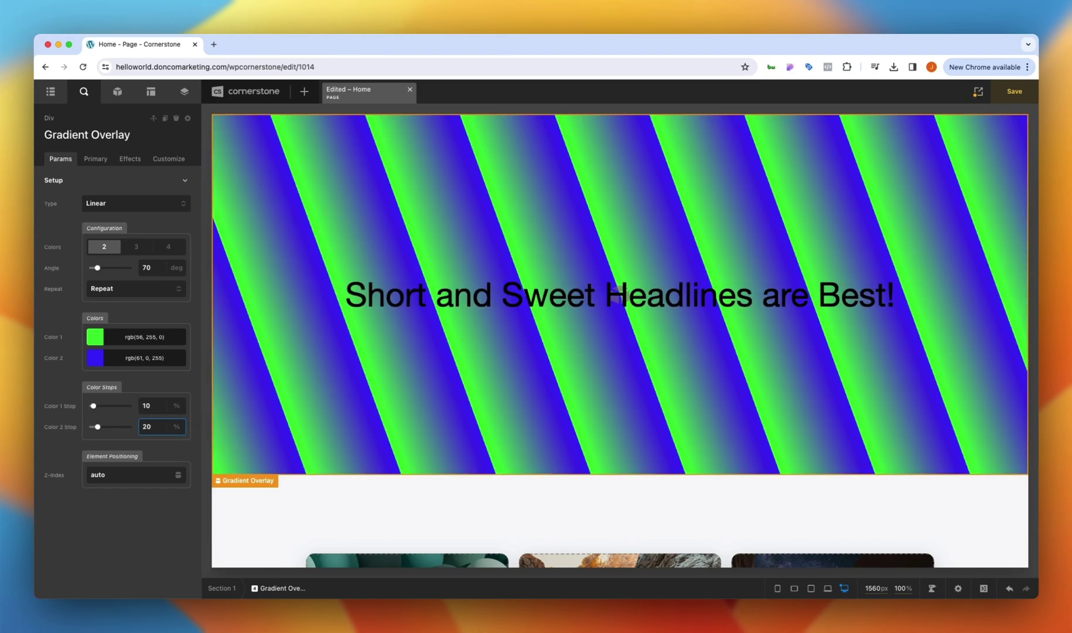
- Set Repeat back to None and restore the stops to 20% and 70%
click(127, 286)
click(117, 276)
double_click(153, 407)
text(20)
key(Tab)
text(70)
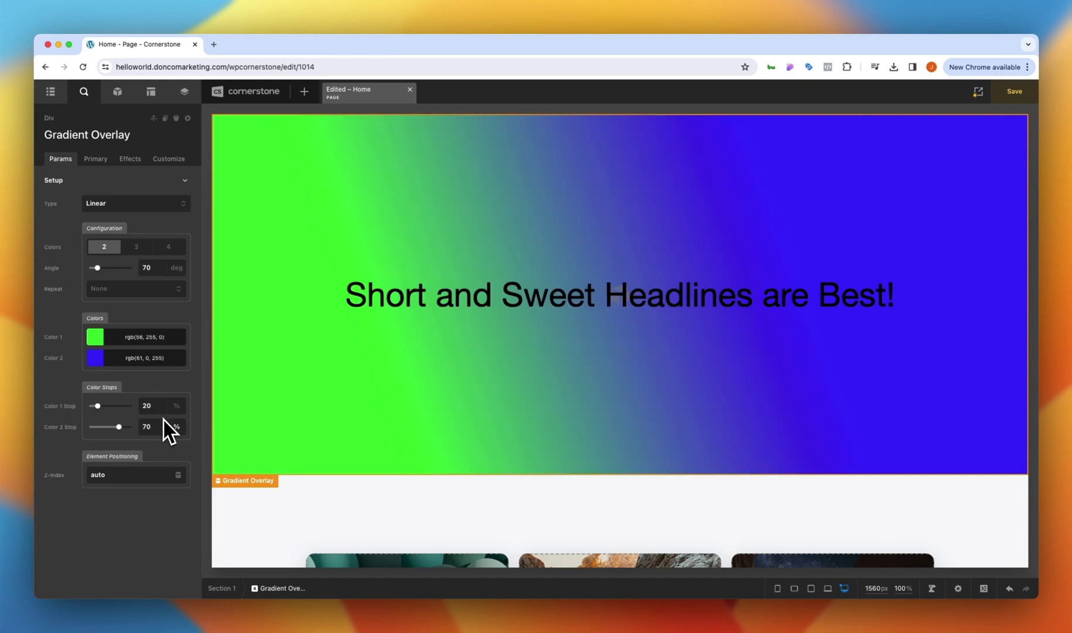
- Switch the gradient to three colours and make Color 3 yellow rgb(255,229,0)
click(137, 250)
click(123, 381)
click(230, 301)
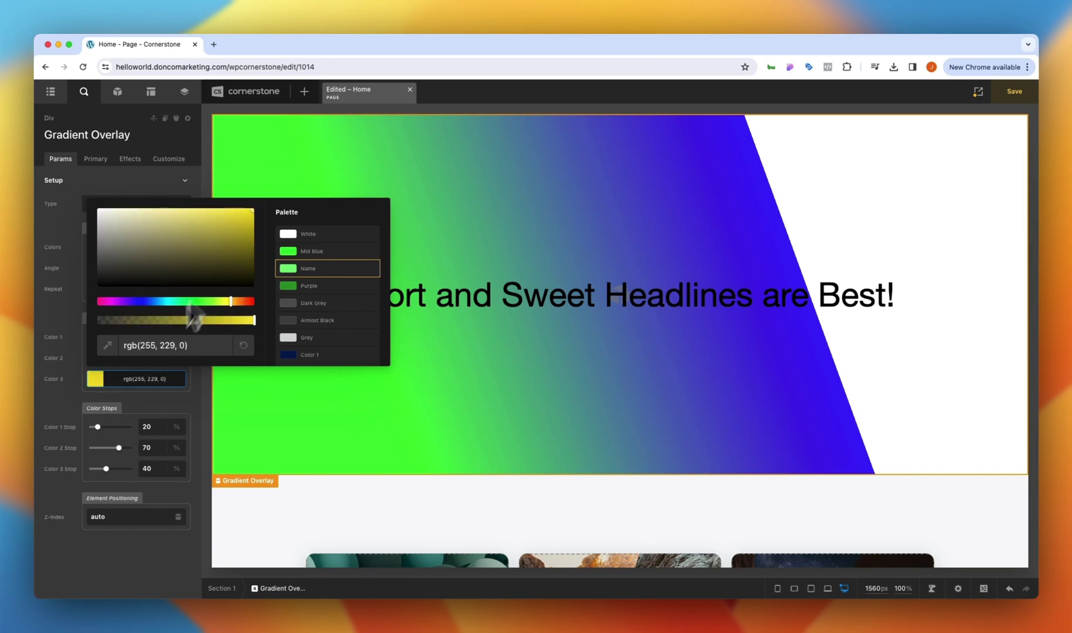
click(144, 384)
- Set the yellow stop to 80% and move the blue stop to 50%
click(157, 469)
key(super+a)
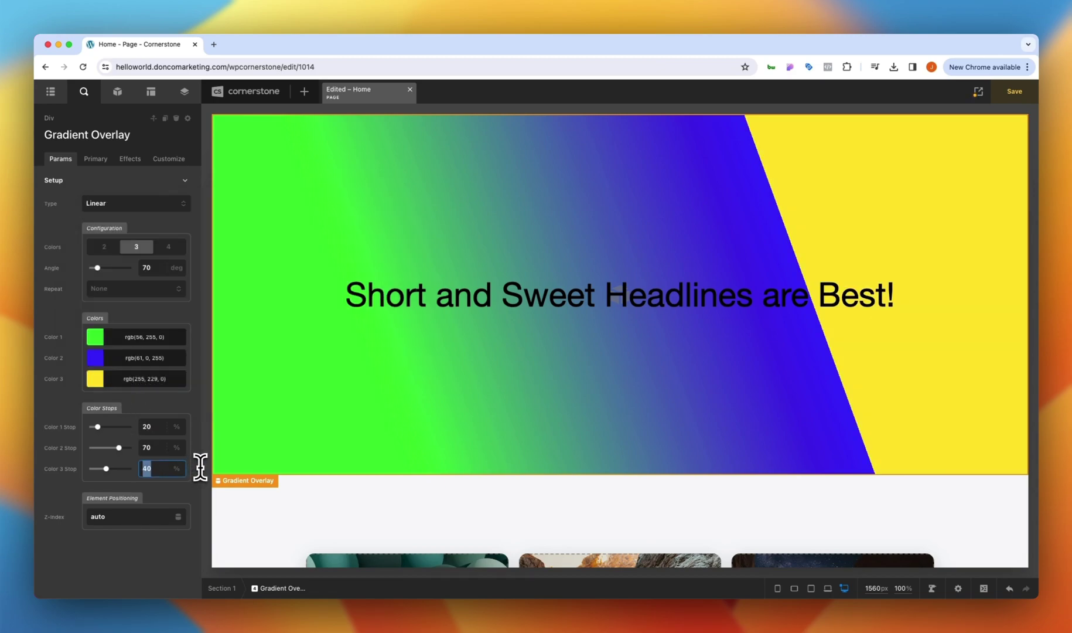
text(80)
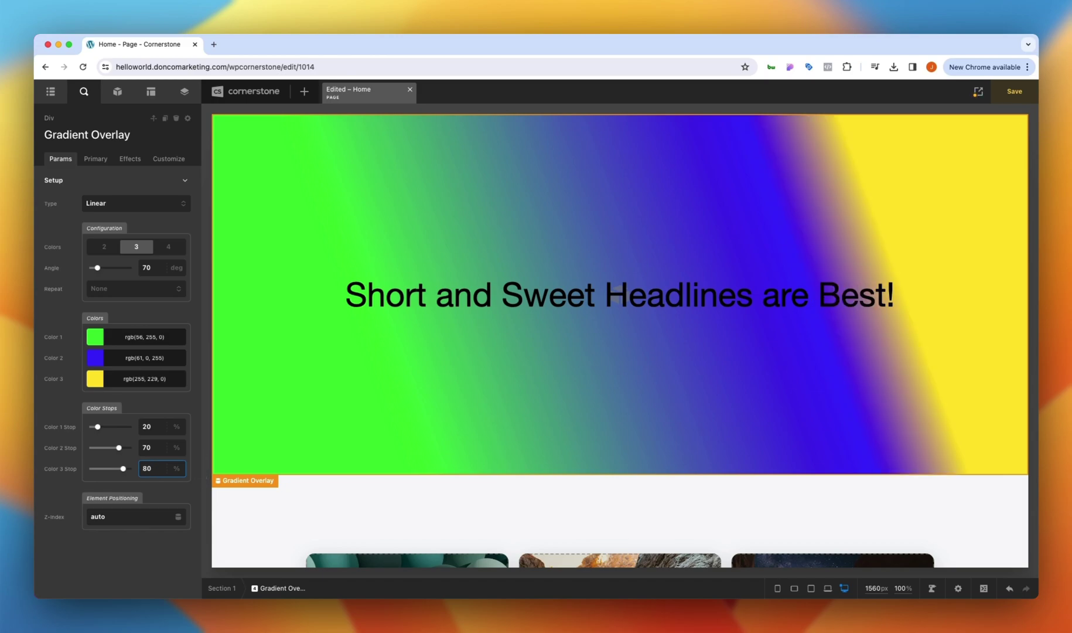
click(153, 448)
double_click(154, 447)
text(50)
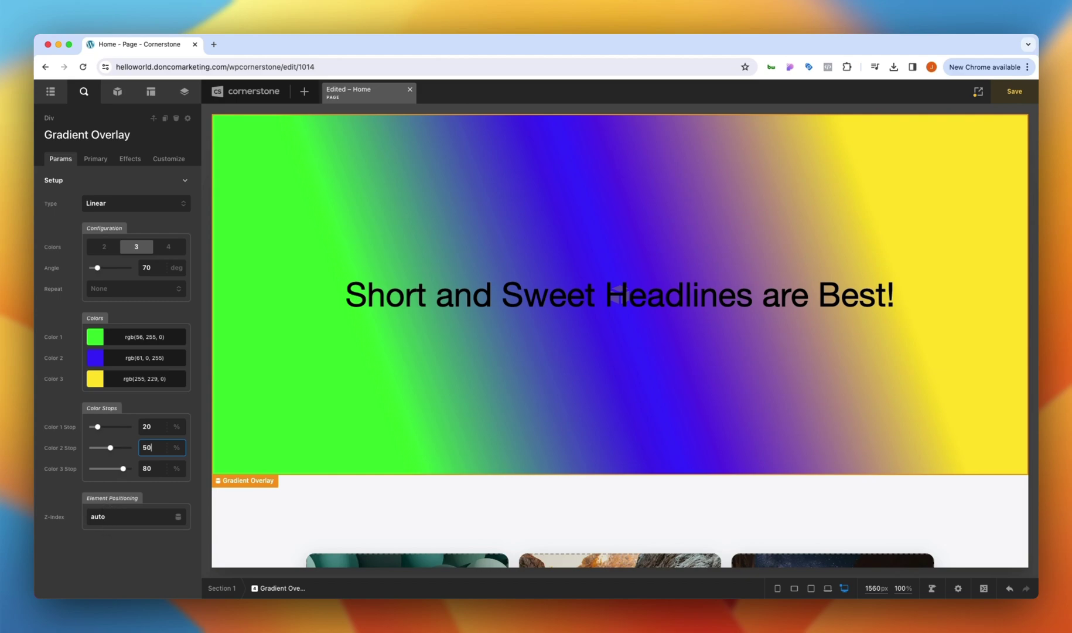
- Lower the three colours' opacity to 0.82, 0.79 and 0.73, and set Z-Index to auto
click(108, 516)
text(999999)
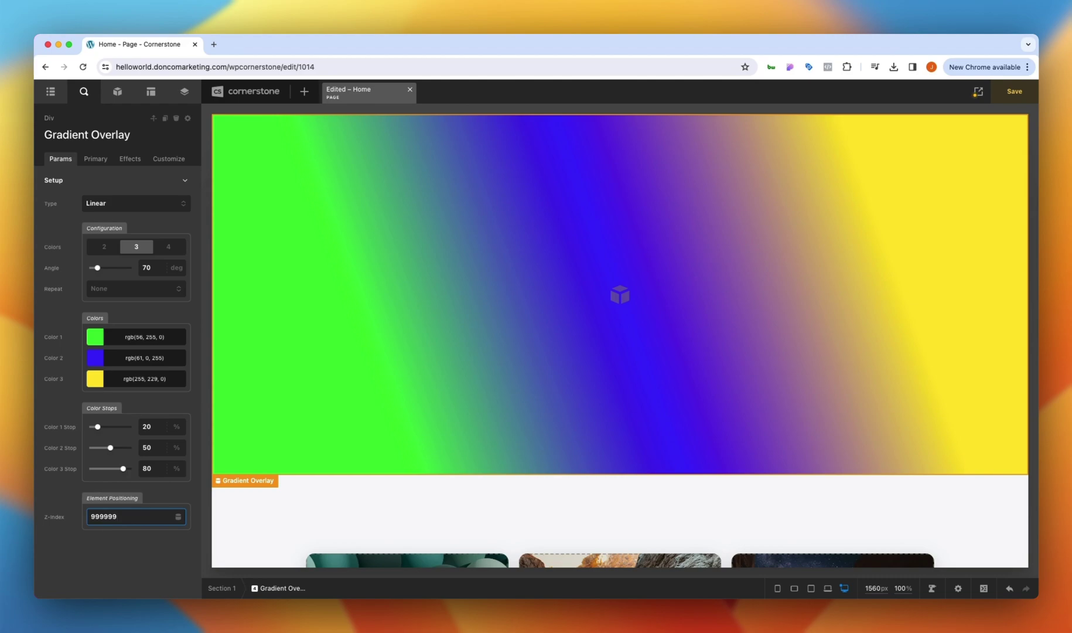
click(95, 338)
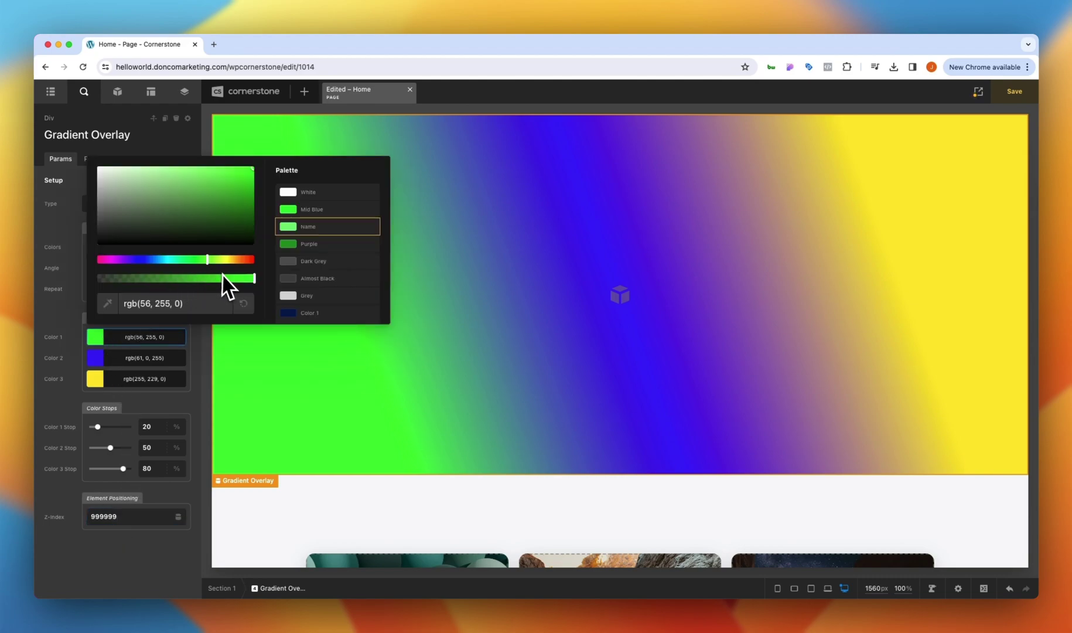
click(223, 277)
click(121, 360)
click(121, 360)
click(221, 298)
click(145, 379)
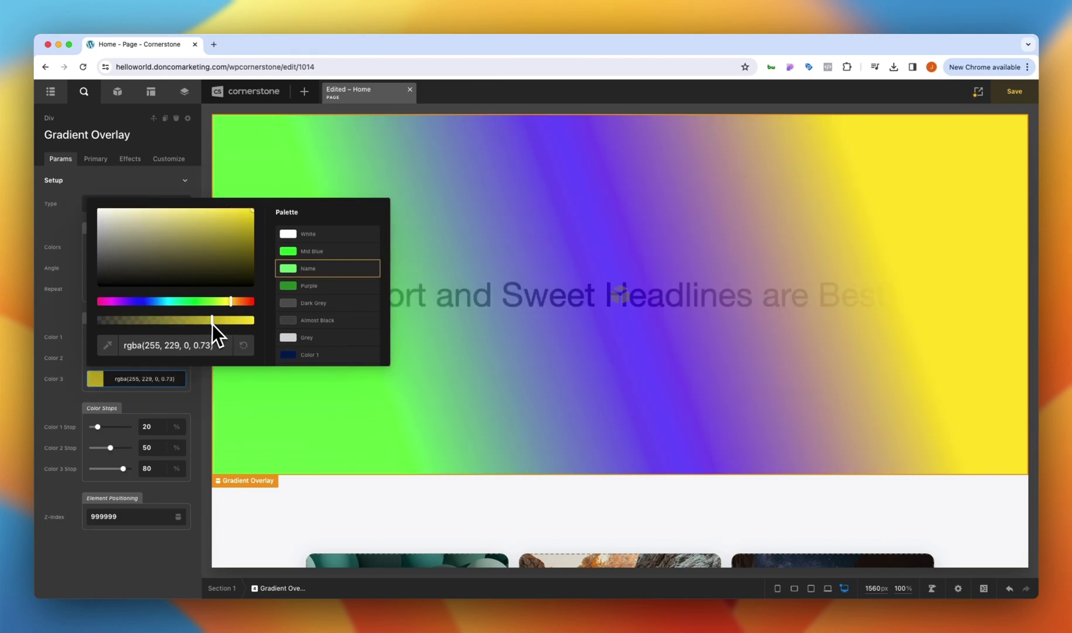
click(151, 378)
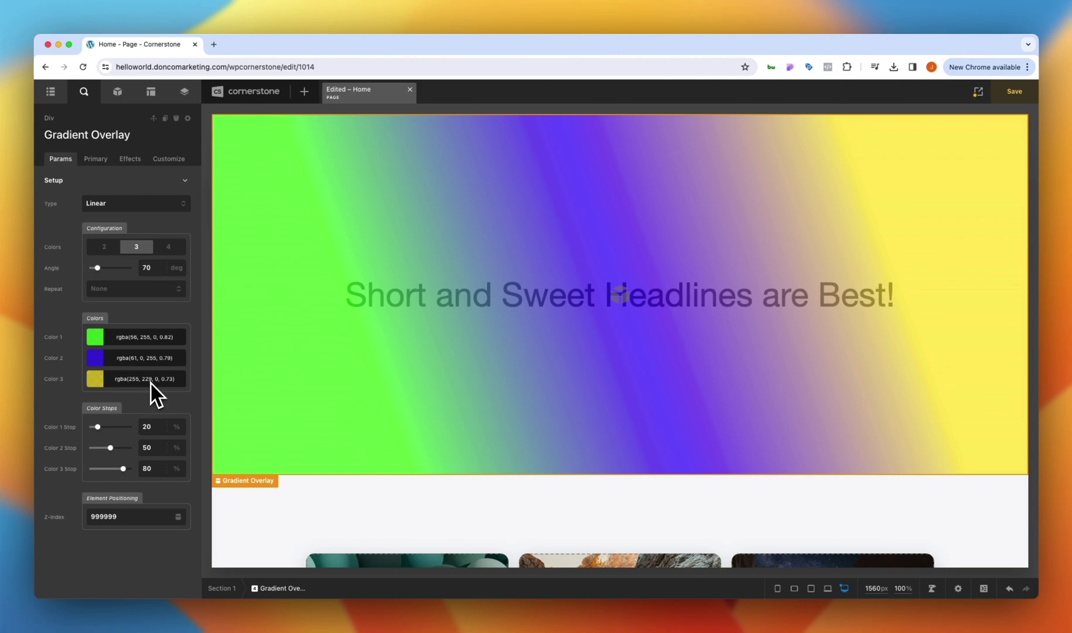
double_click(139, 516)
text(auto)
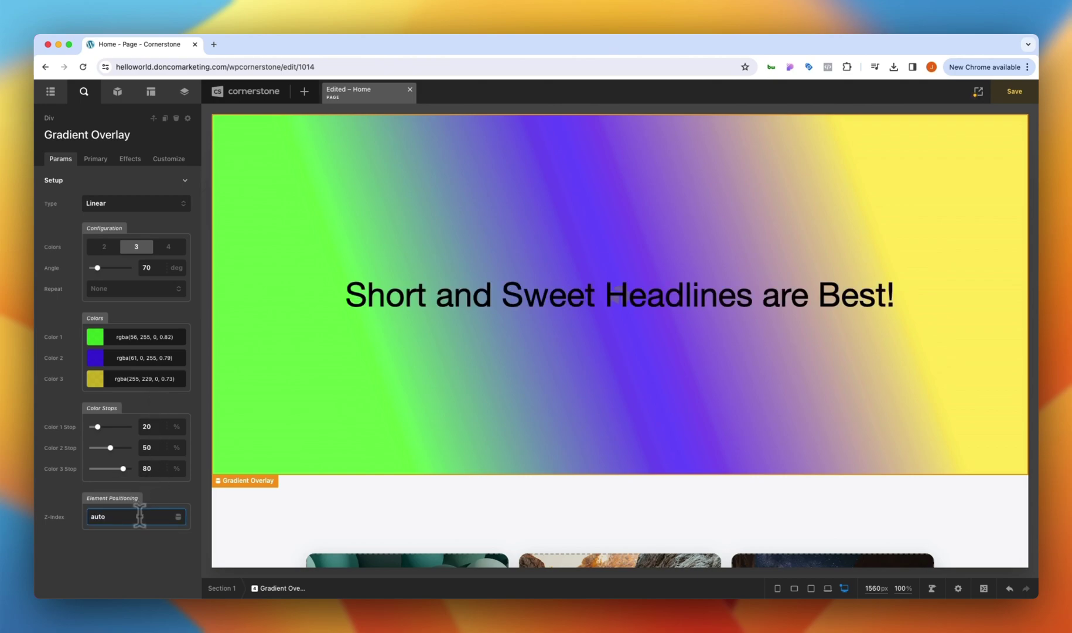
- Make the gradient a repeating radial ellipse, Farthest Side size, positioned top left
click(106, 205)
click(106, 215)
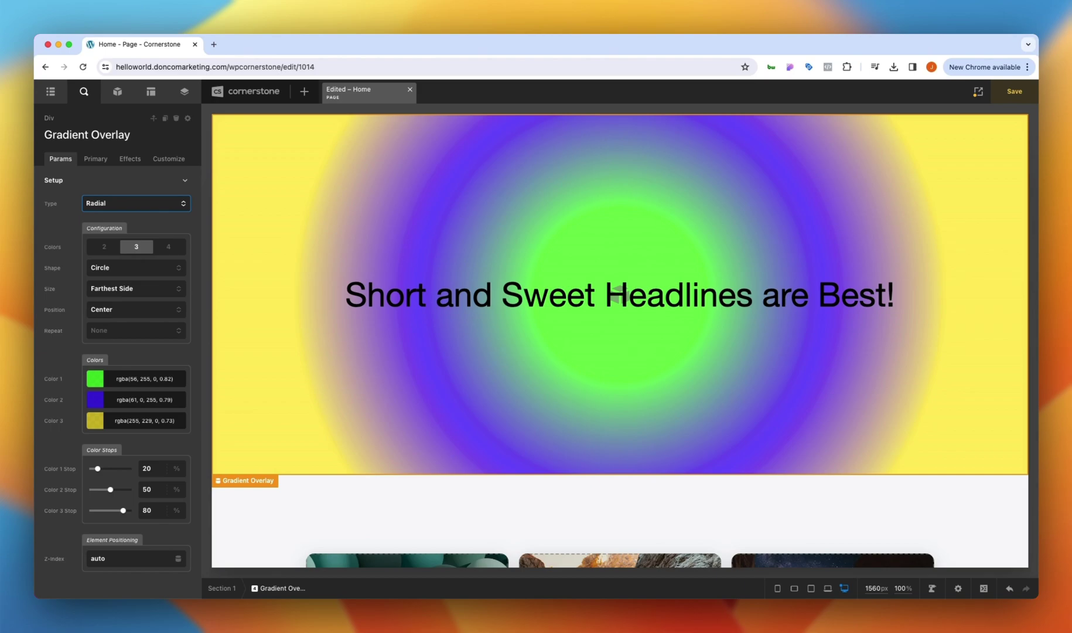
click(113, 270)
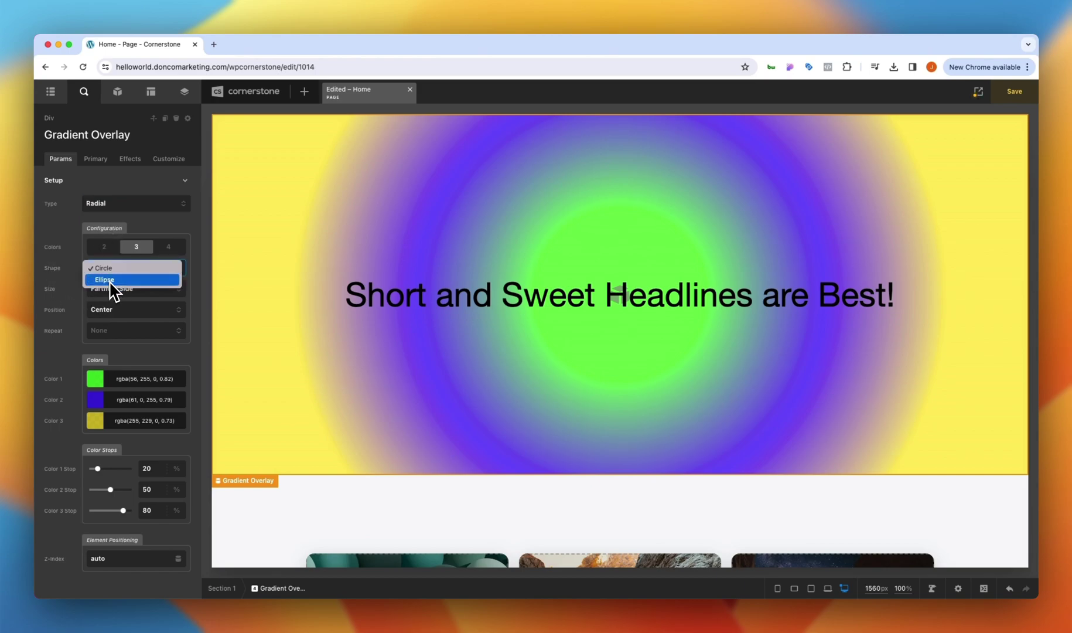
click(113, 280)
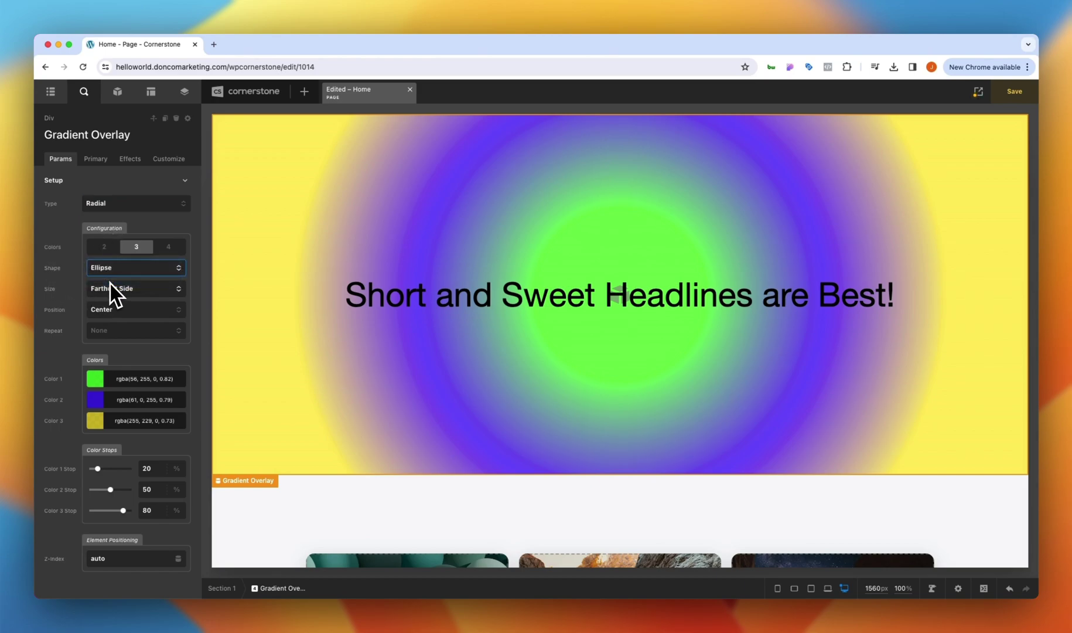
click(117, 290)
click(115, 290)
click(112, 315)
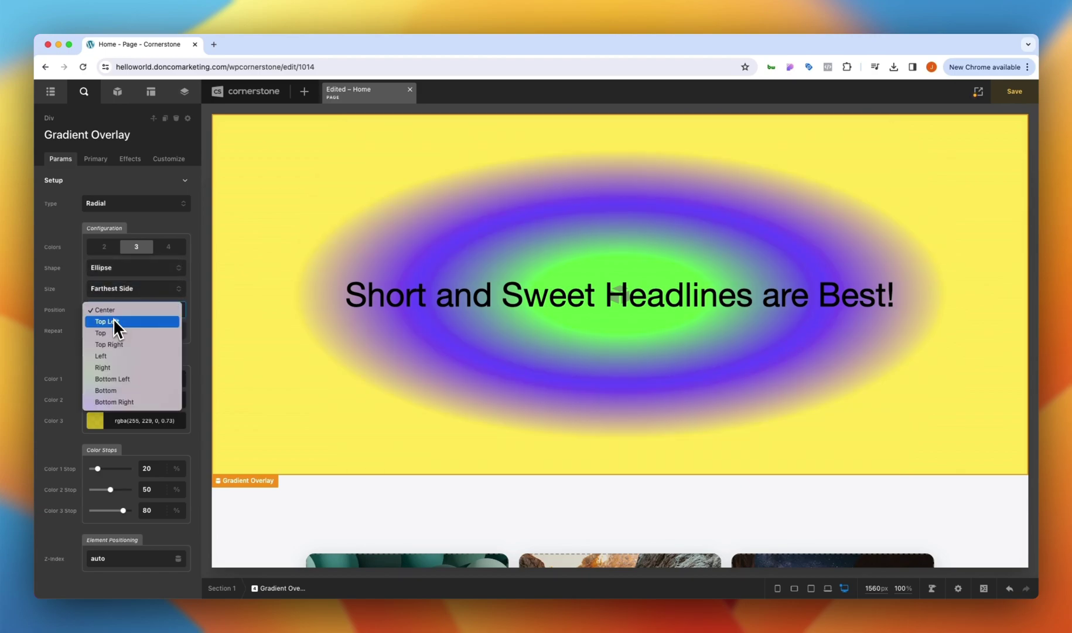
click(114, 323)
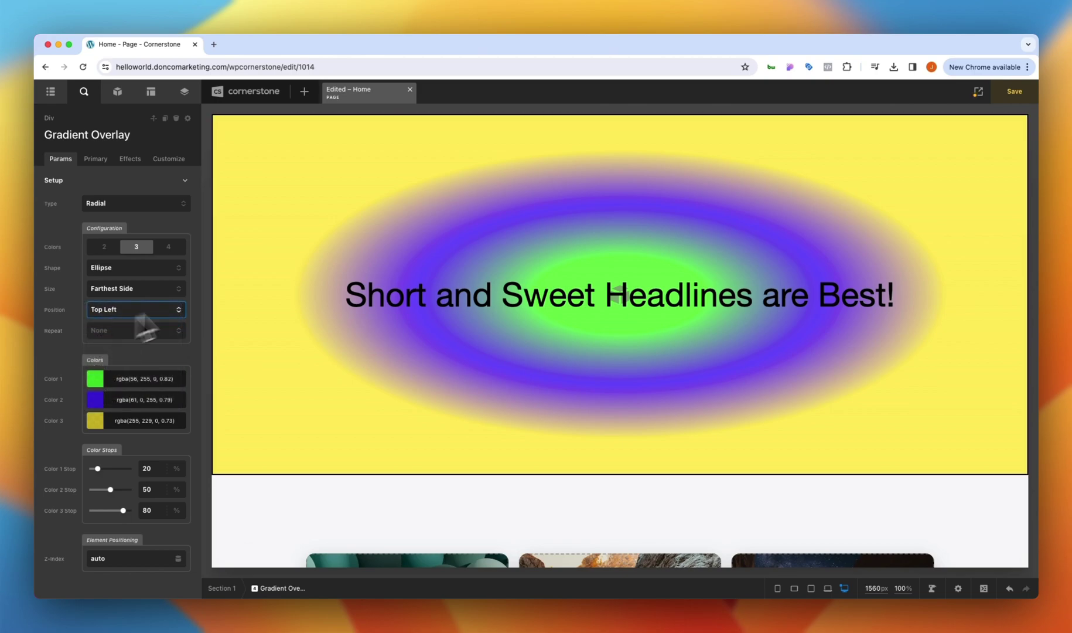
click(119, 331)
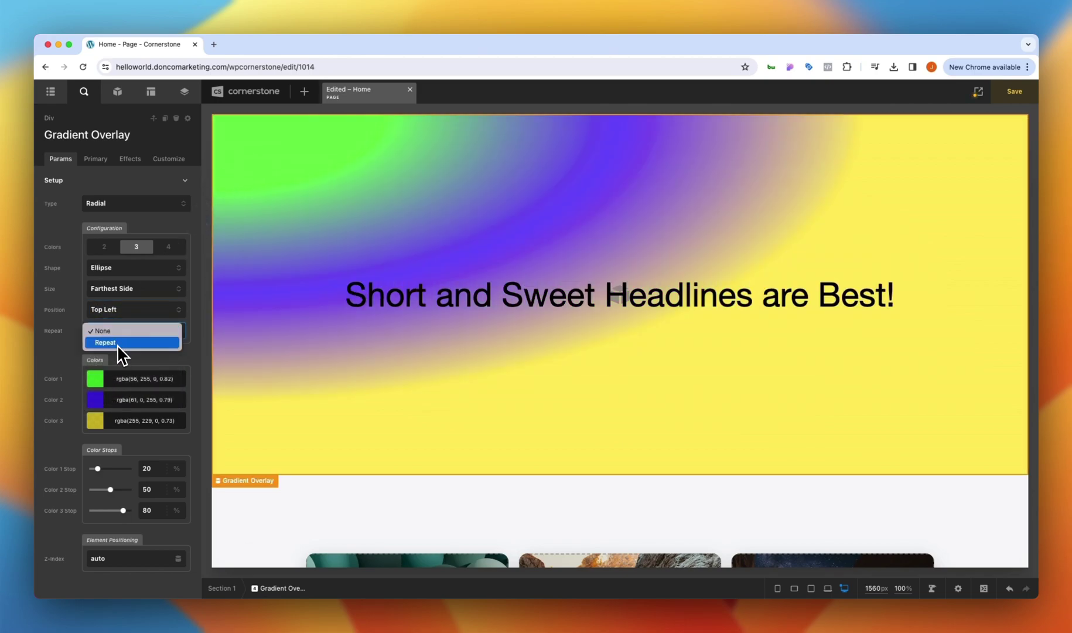
click(118, 345)
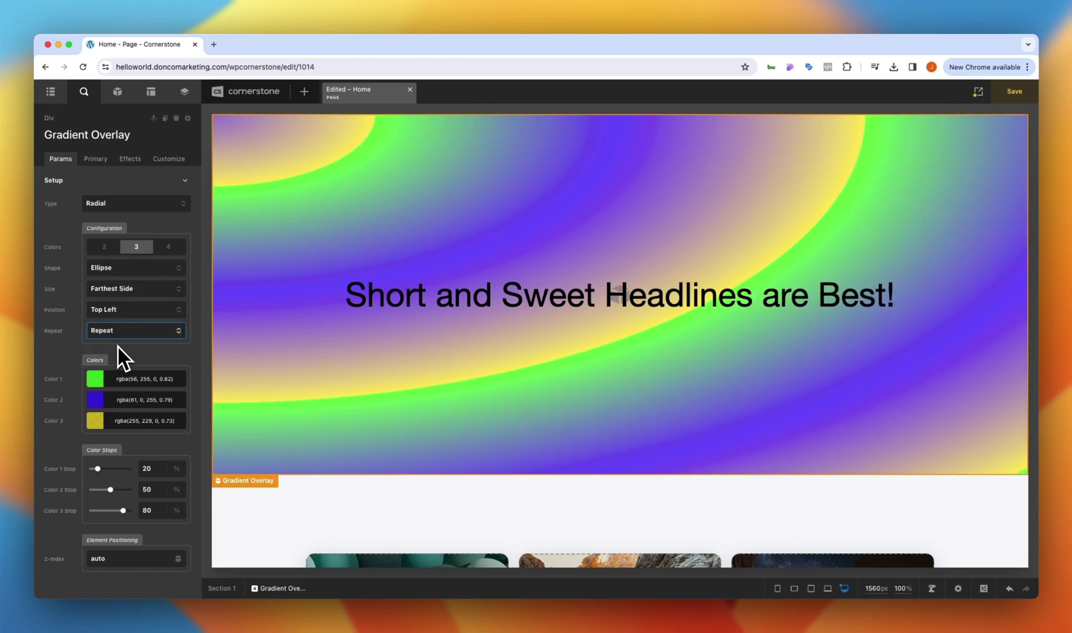
- Set the colour stops to 5%, 20% and 30%, then bring up the Elements library
click(153, 468)
text(5)
key(Tab)
text(20)
key(Tab)
text(3)
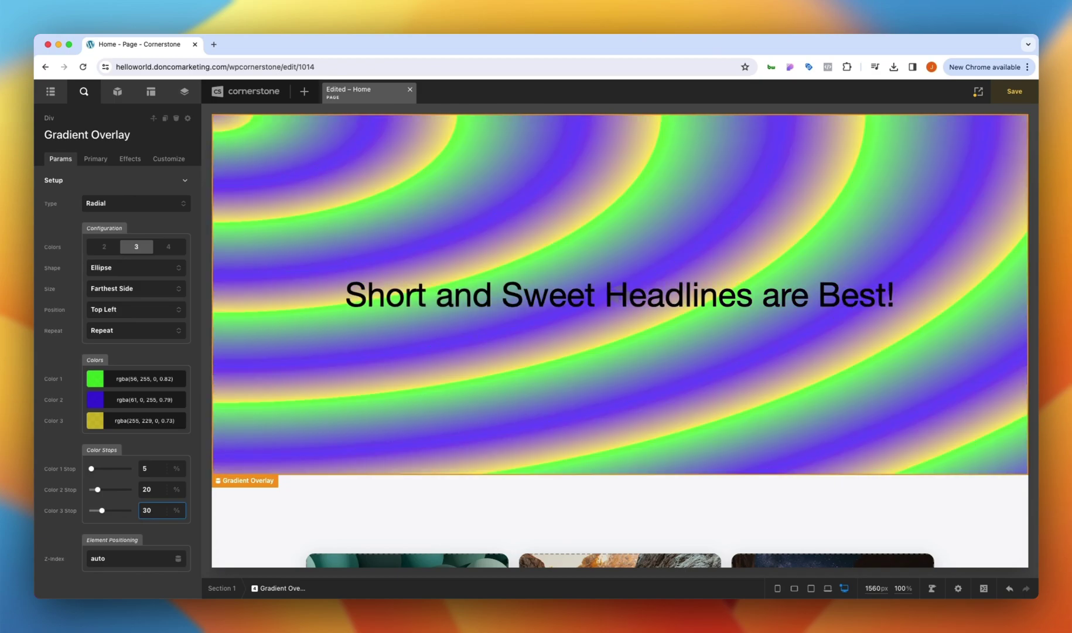
scroll(294, 388, down, 5)
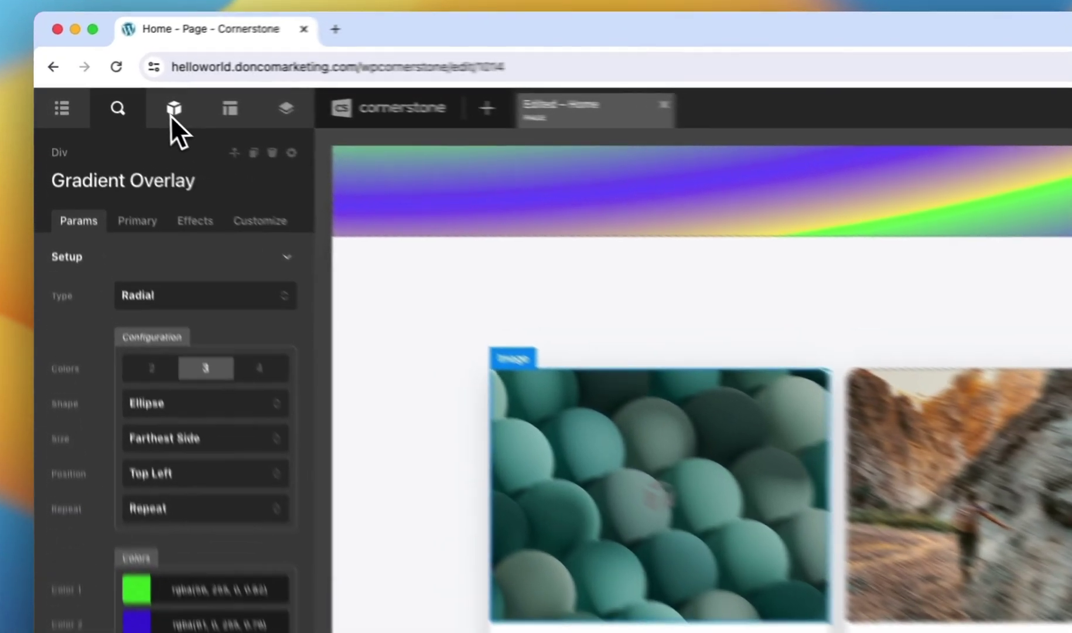
click(172, 113)
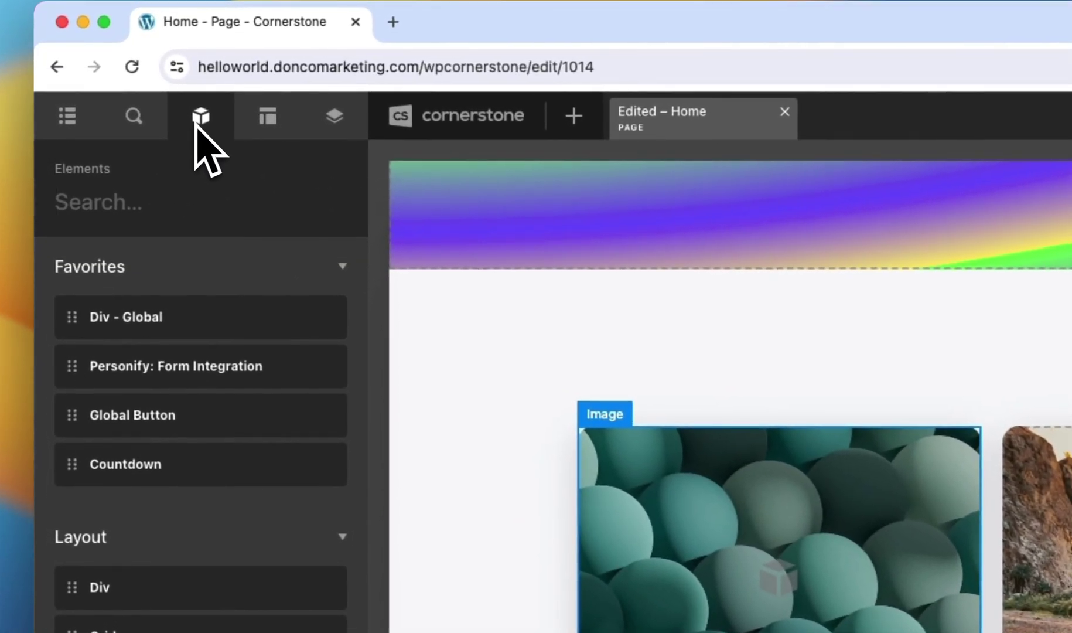
- Drop a Gradient Overlay onto the first image card with two colours, black and magenta
text(grad)
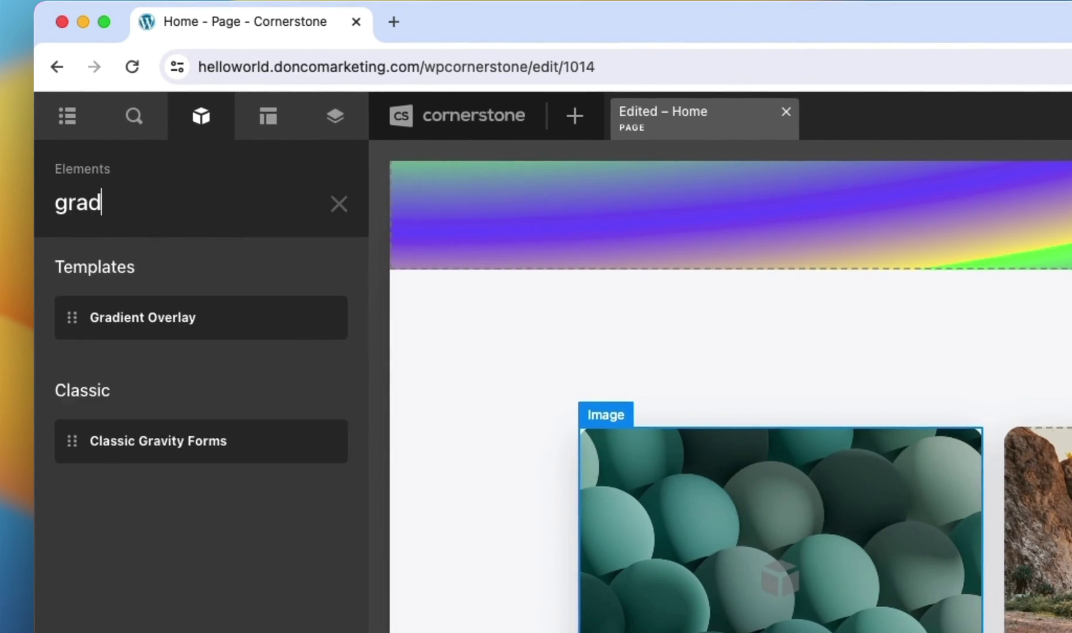
drag(179, 316, 751, 559)
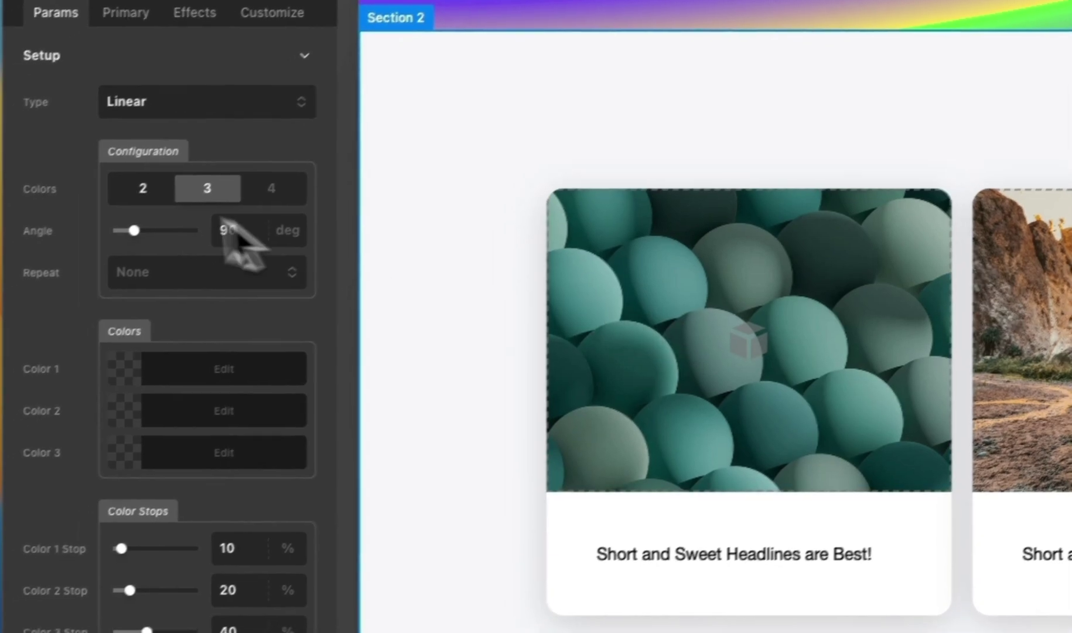
click(102, 210)
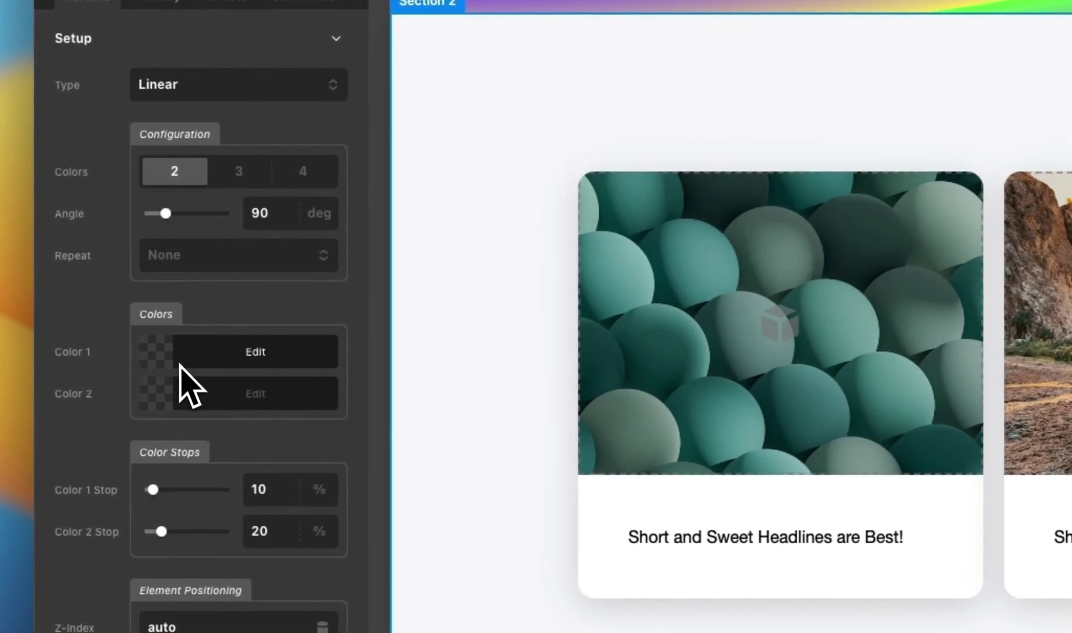
click(179, 369)
click(228, 157)
click(183, 377)
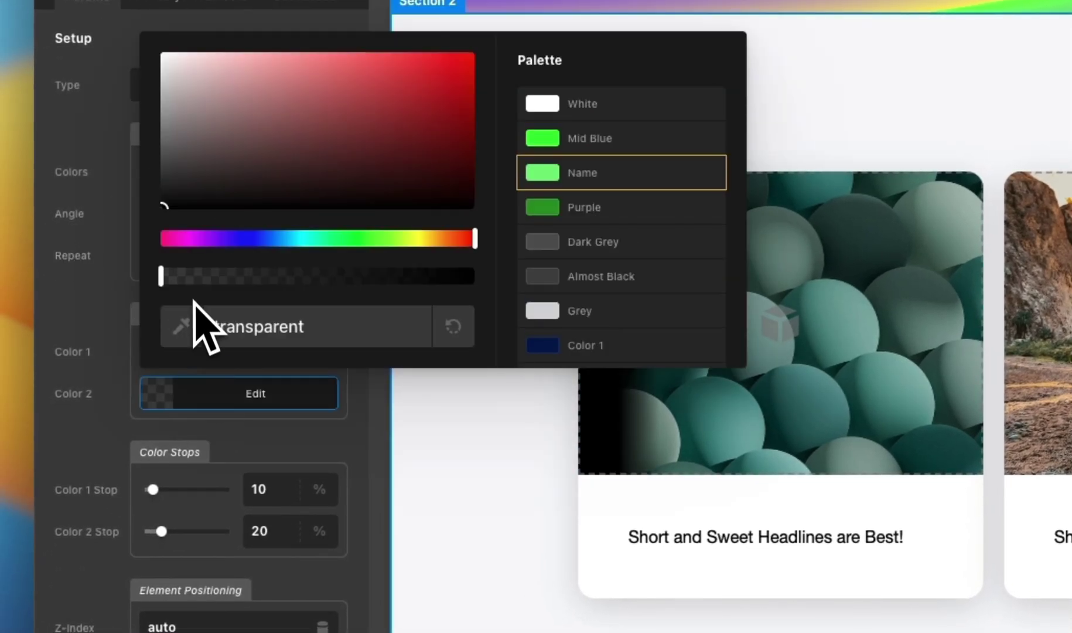
click(194, 238)
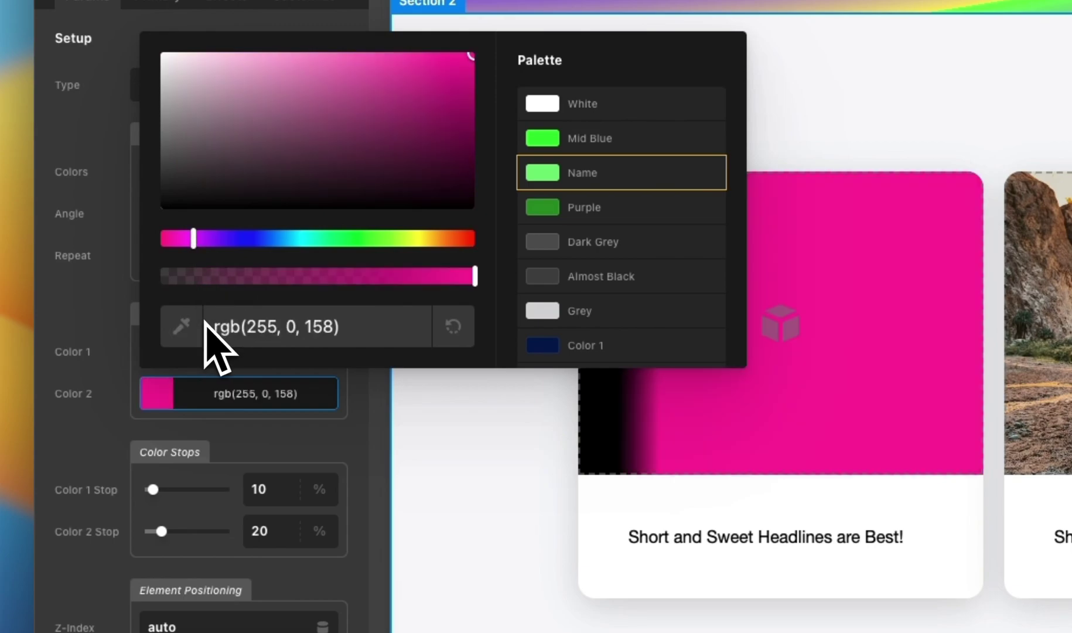
click(228, 457)
- Set the colour stops to 20% and 70% and the angle to 0°
click(263, 485)
text(20)
key(Tab)
text(70)
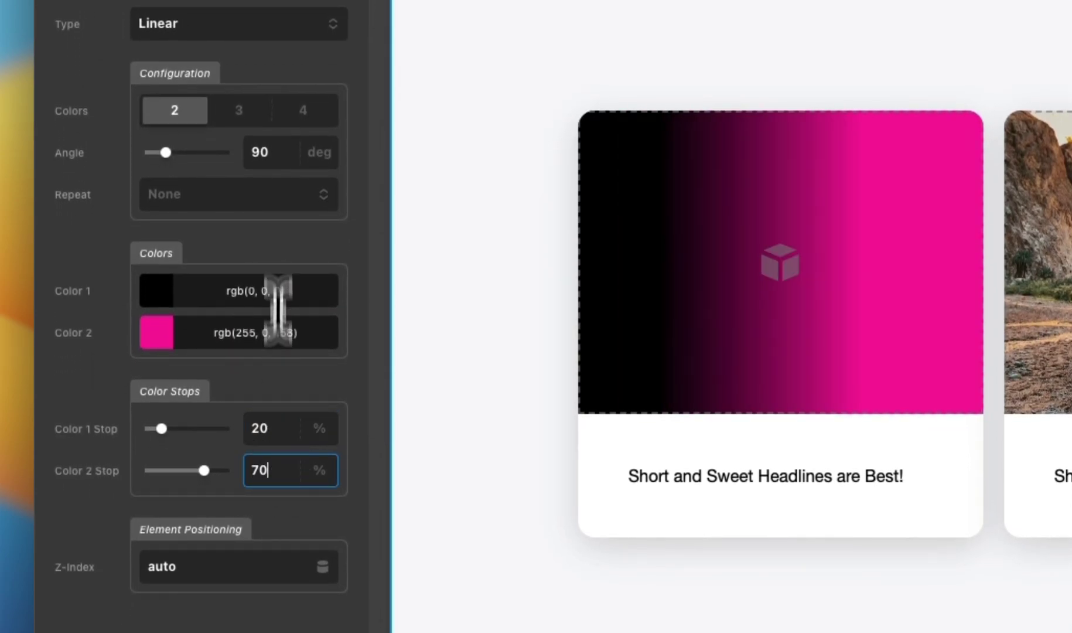
double_click(269, 159)
text(0)
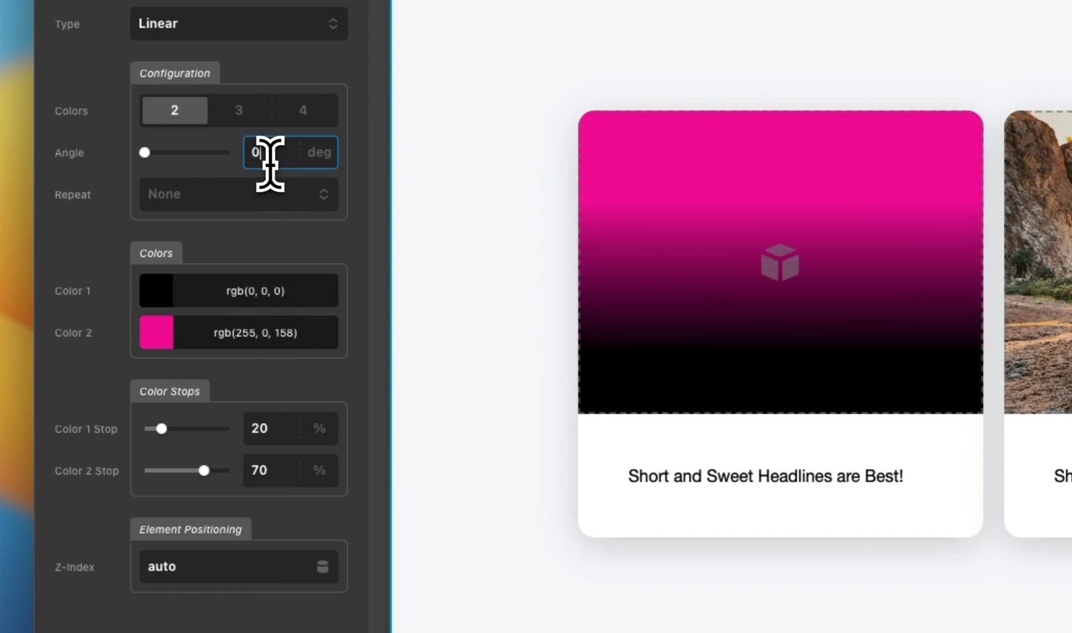
- Lower the magenta to 0.35 opacity and the black to 0.85 opacity
click(268, 343)
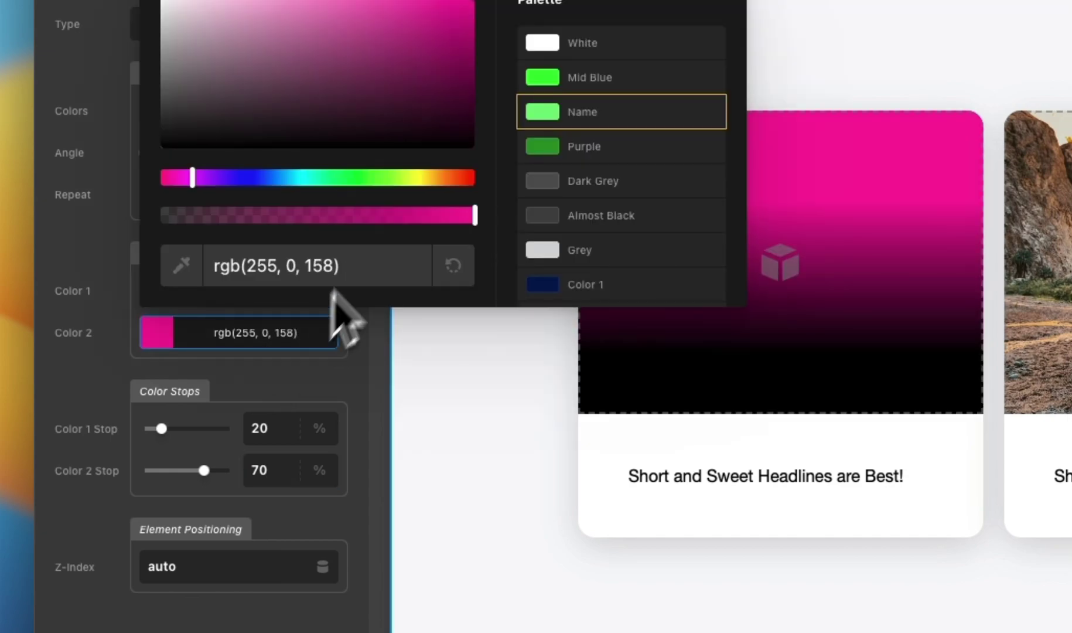
drag(388, 218, 273, 218)
click(239, 328)
click(249, 290)
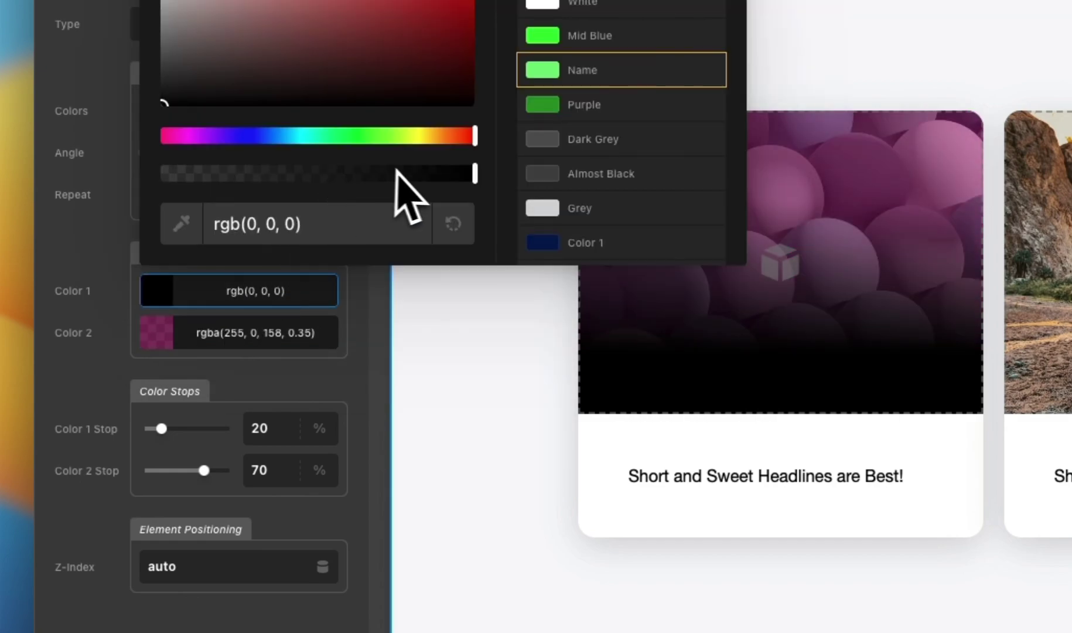
click(428, 171)
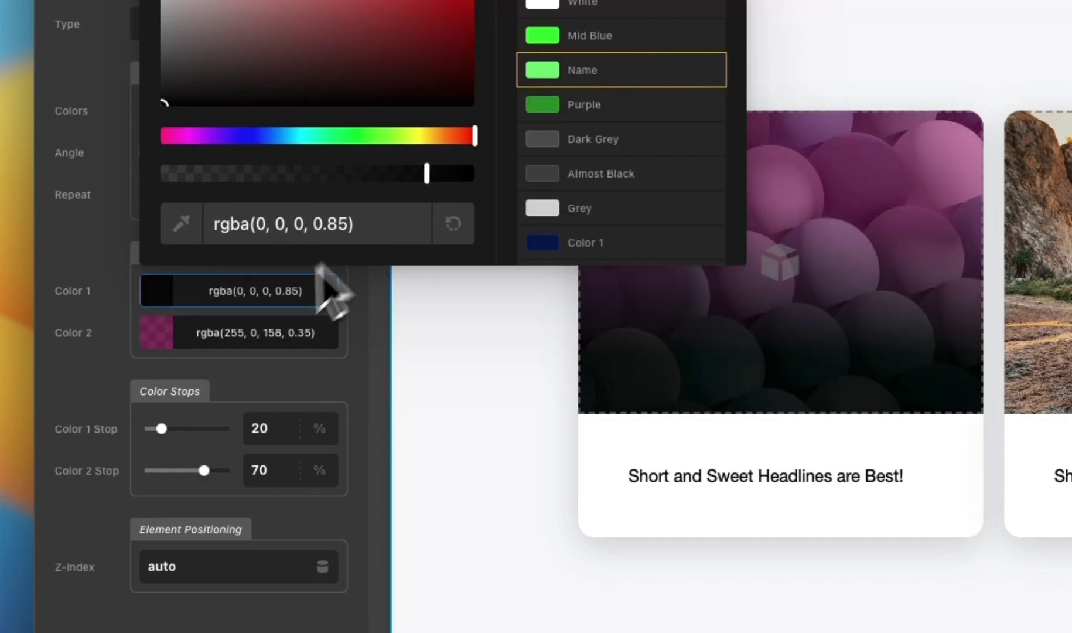
click(228, 334)
click(157, 328)
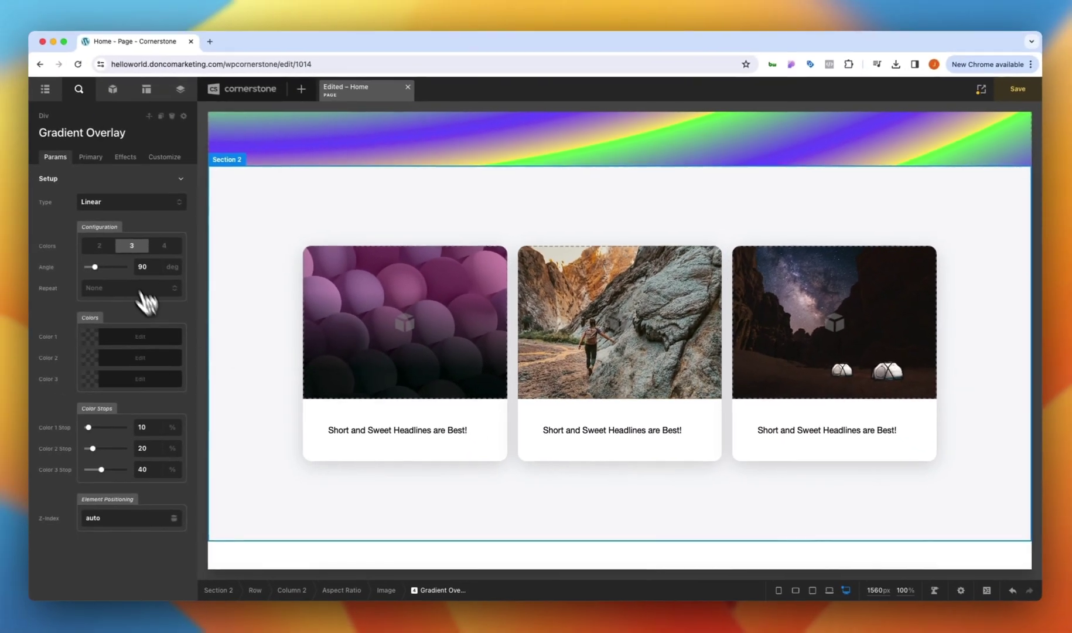
- Set the middle card's colours to blue, lime green and red-orange rgb(255,87,0)
click(125, 337)
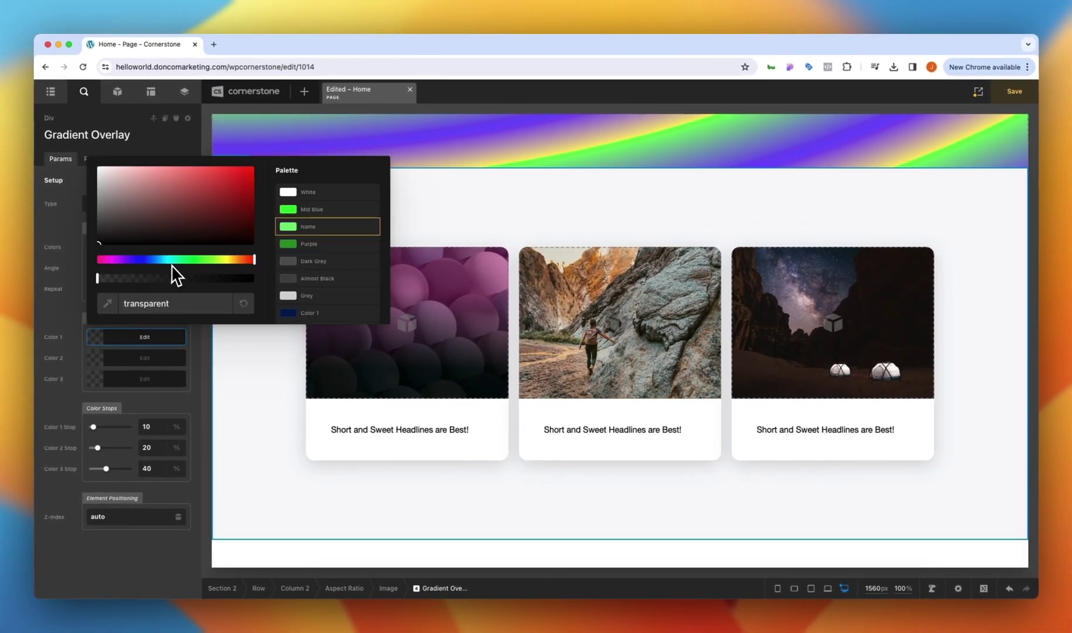
click(173, 262)
click(138, 358)
click(221, 280)
click(141, 378)
click(246, 301)
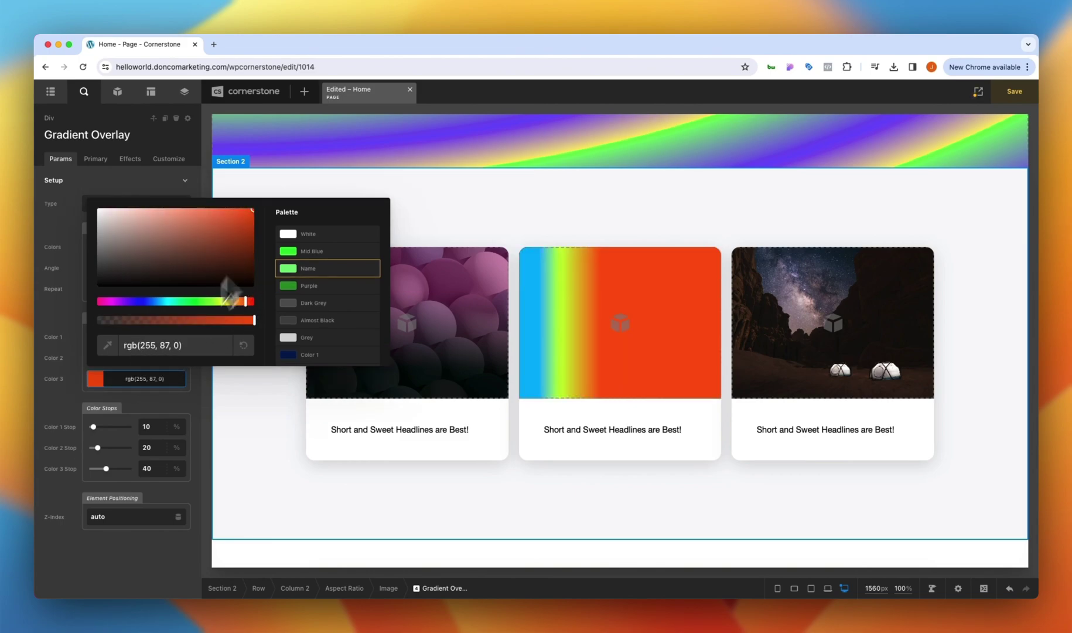
- Enter colour stops of 20%, 50% and 75%
click(153, 426)
text(20)
key(Tab)
text(50)
key(Tab)
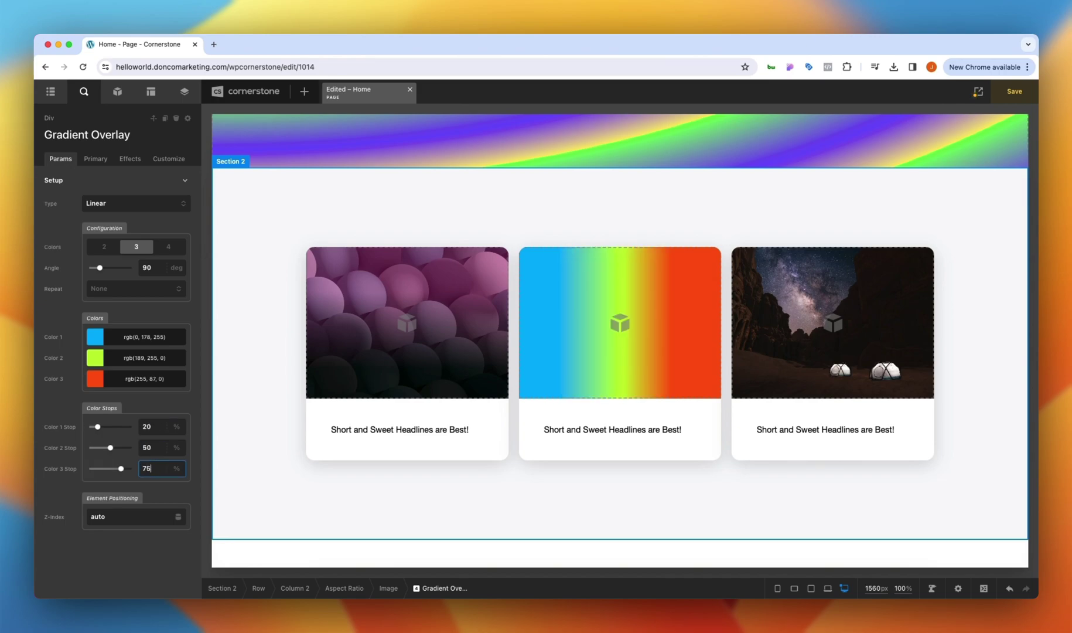
- Lower the blue, green and orange opacity to about 0.7, 0.76 and 0.81
click(126, 339)
click(226, 278)
drag(226, 279, 208, 279)
click(169, 356)
click(218, 299)
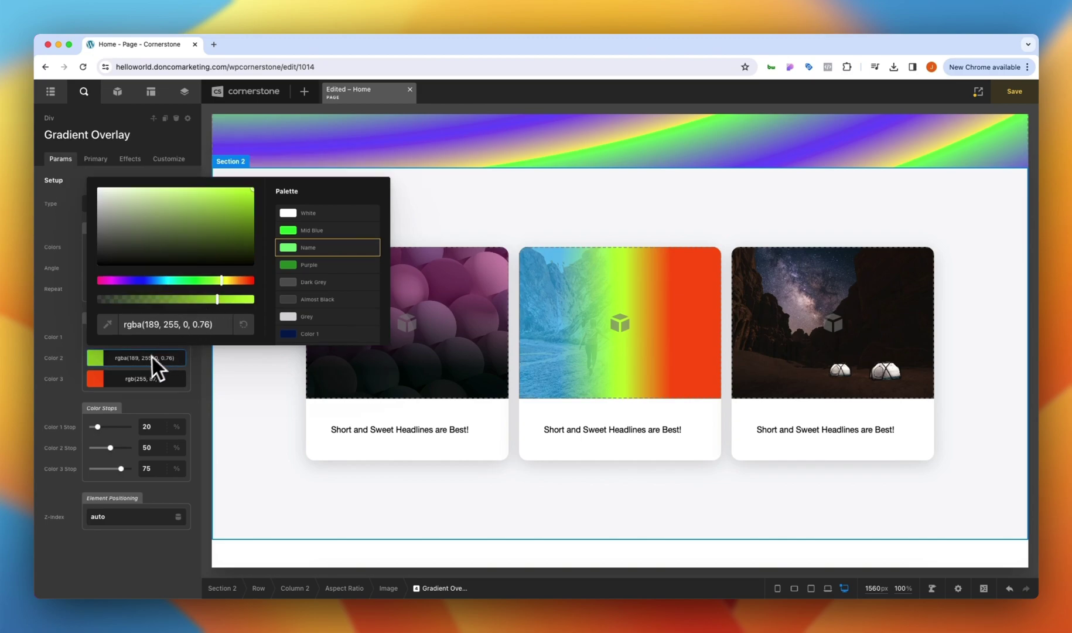
click(138, 379)
click(223, 319)
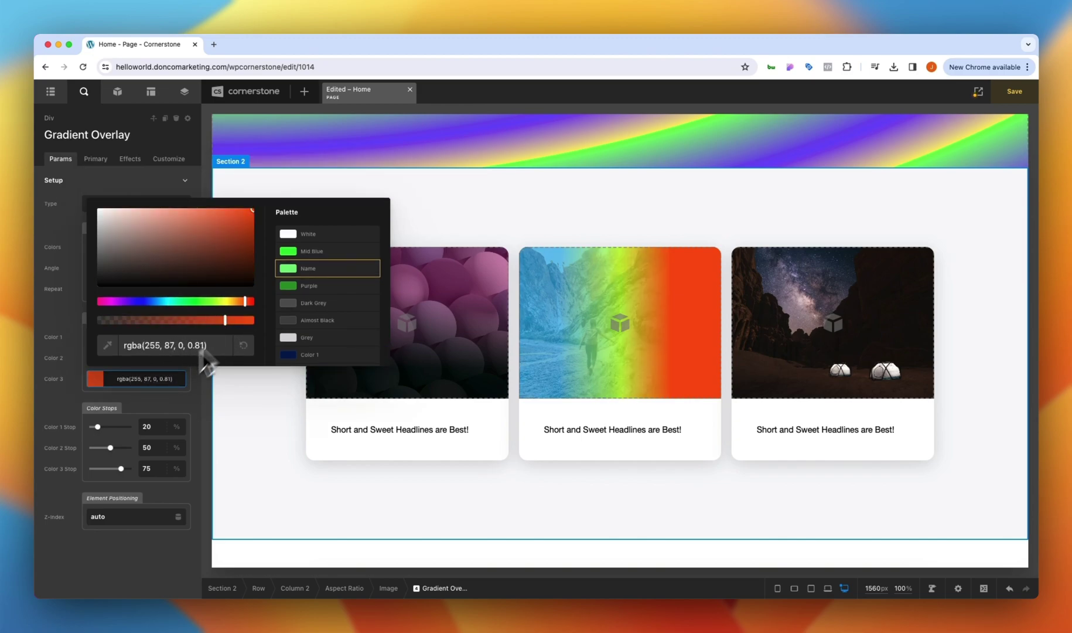
click(138, 381)
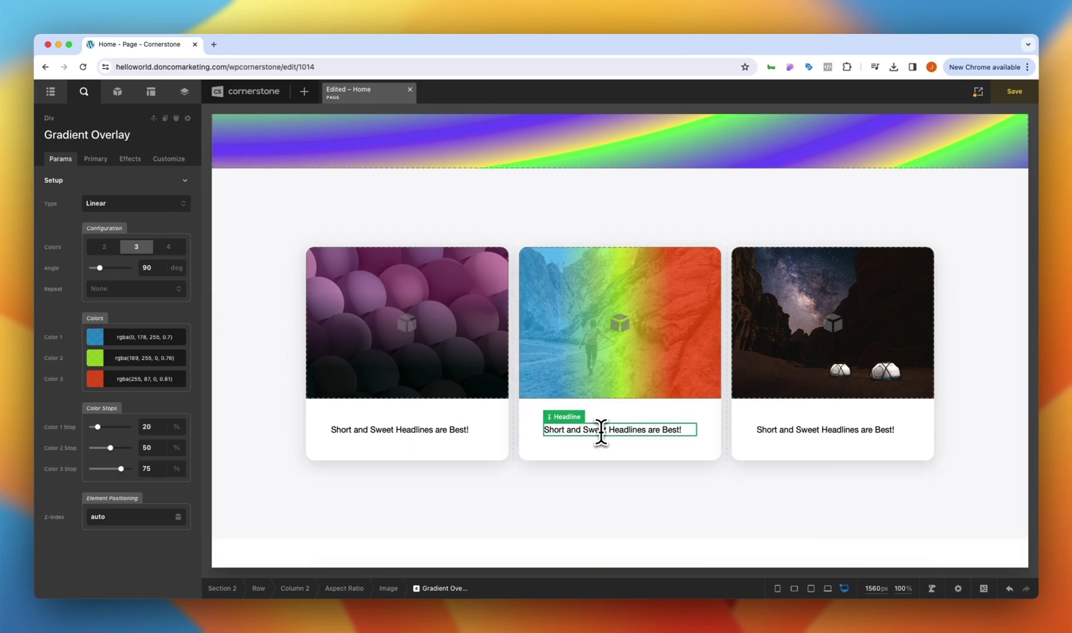
- Move the middle card's headline into its Gradient Overlay and enable Flexbox to centre it
drag(601, 431, 641, 347)
click(578, 335)
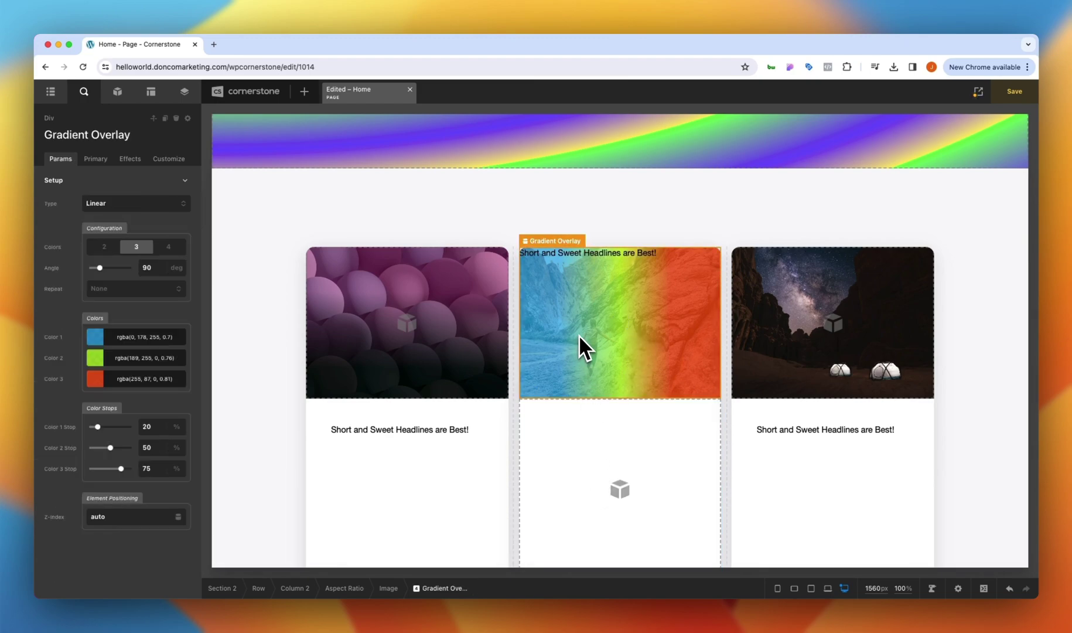
click(101, 166)
scroll(141, 264, down, 10)
click(181, 446)
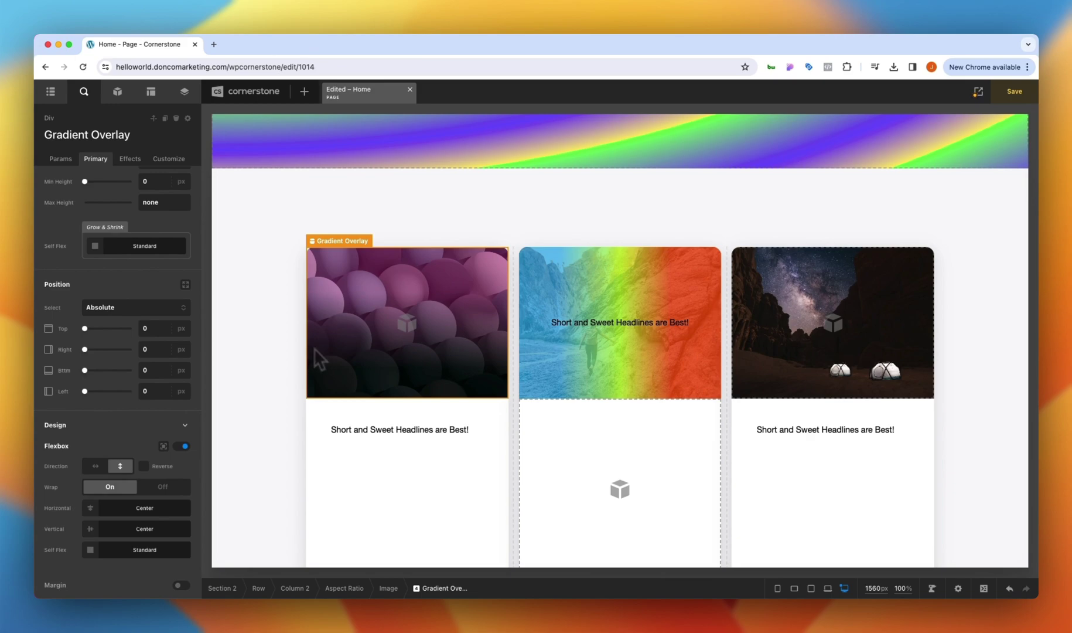
- Search Elements for 'grad' and drag a Gradient Overlay into the ocean banner container
scroll(313, 359, down, 10)
scroll(313, 358, up, 3)
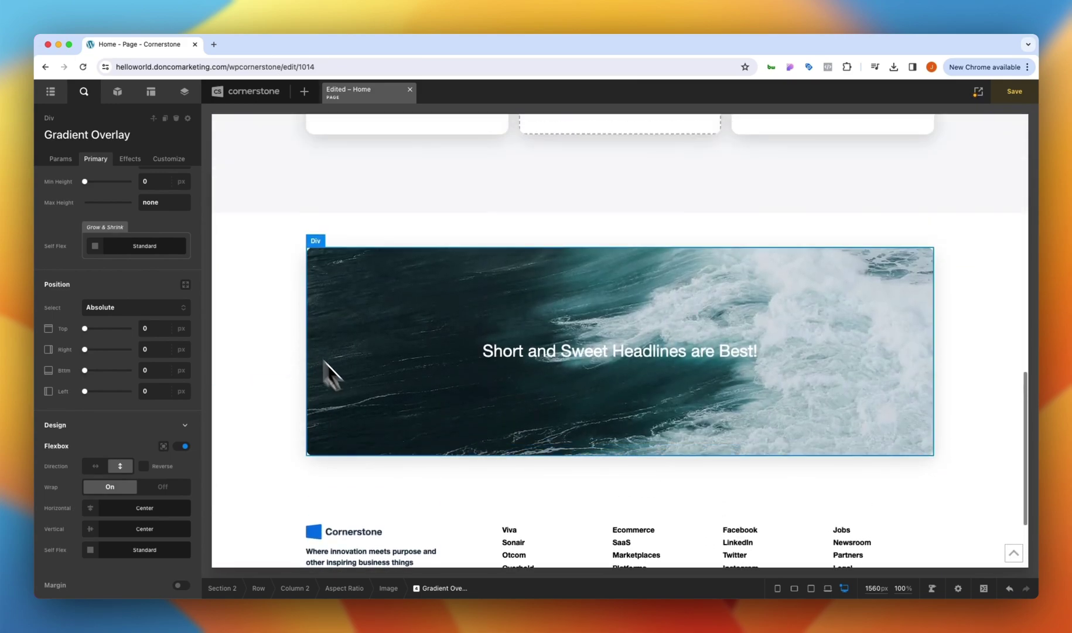
click(447, 327)
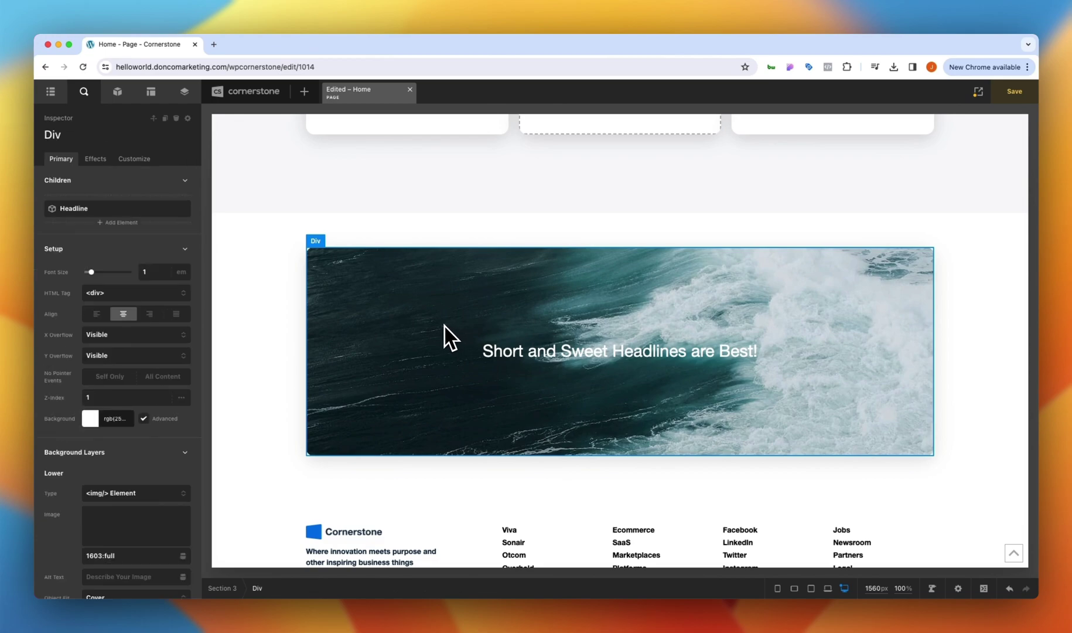
click(117, 95)
text(grad)
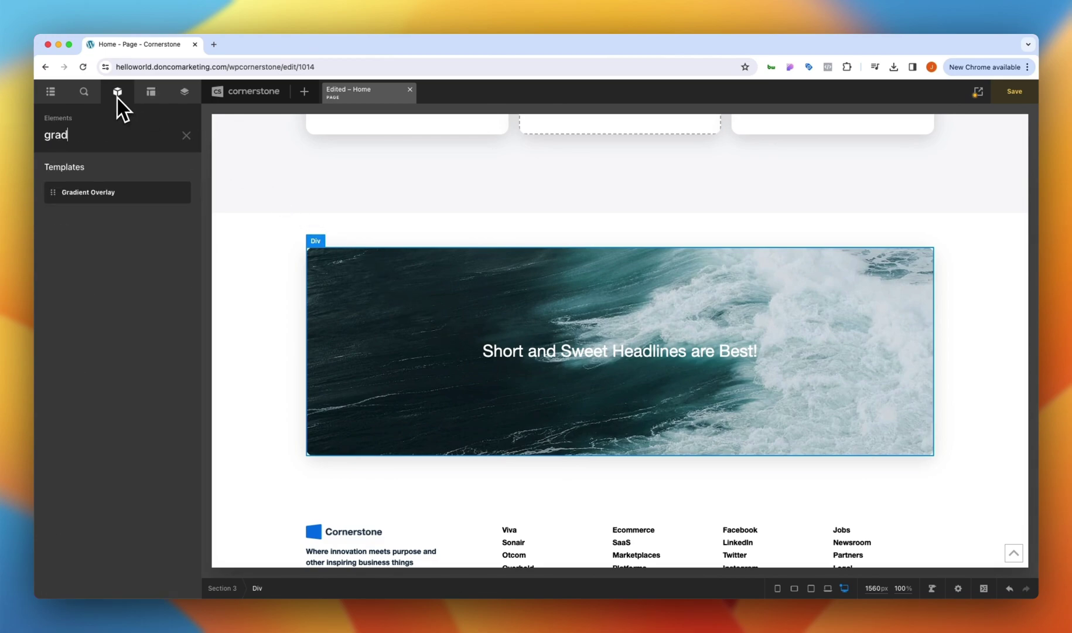
drag(110, 192, 391, 293)
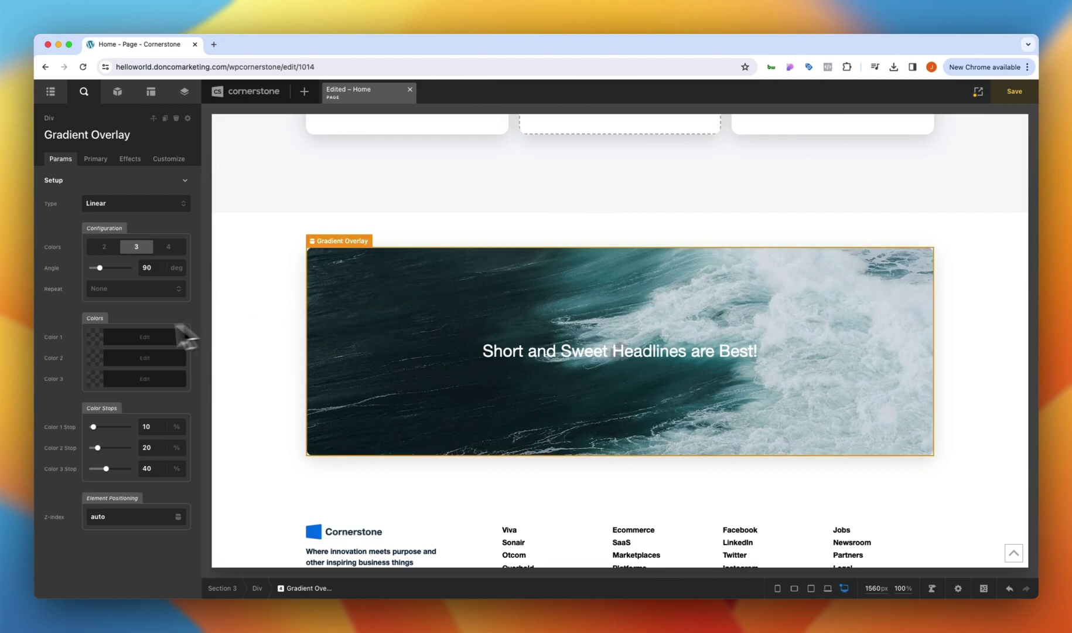
- Set the gradient's first colour to red and its second colour to purple
click(118, 336)
click(245, 183)
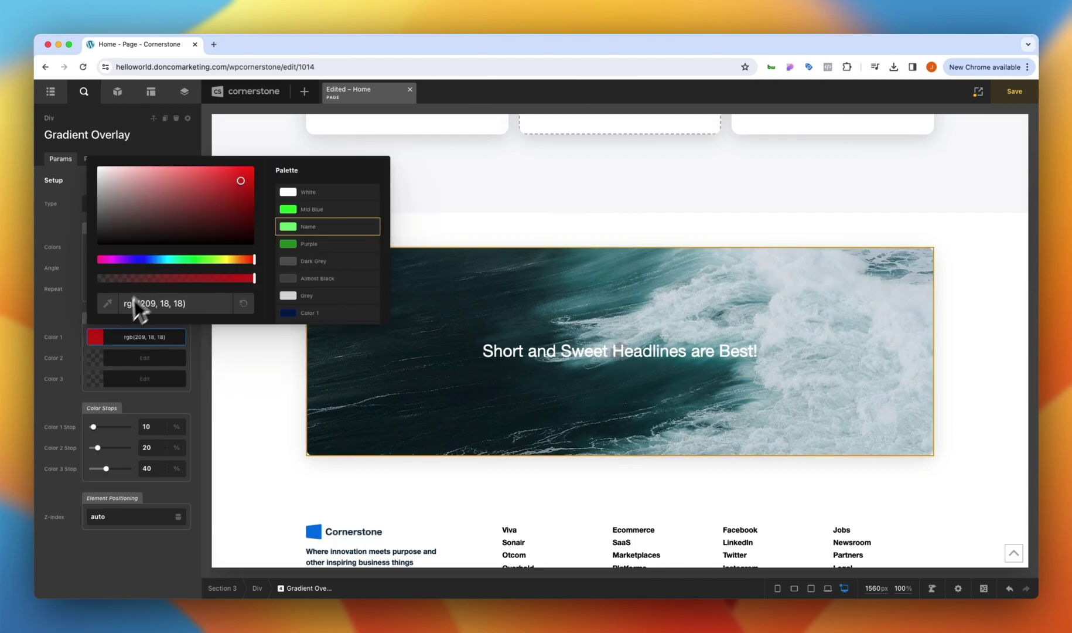
click(119, 356)
click(139, 284)
click(218, 216)
click(129, 356)
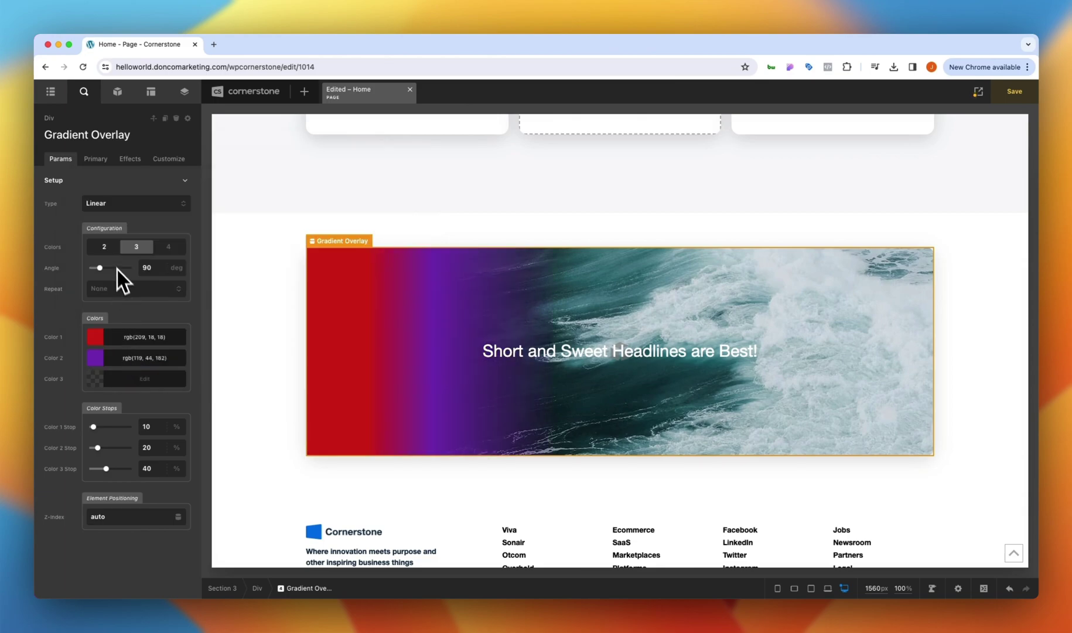
- Reduce the gradient to 2 colours with stops at 30 and 75%, and lower both opacities (purple to 0.83)
click(106, 248)
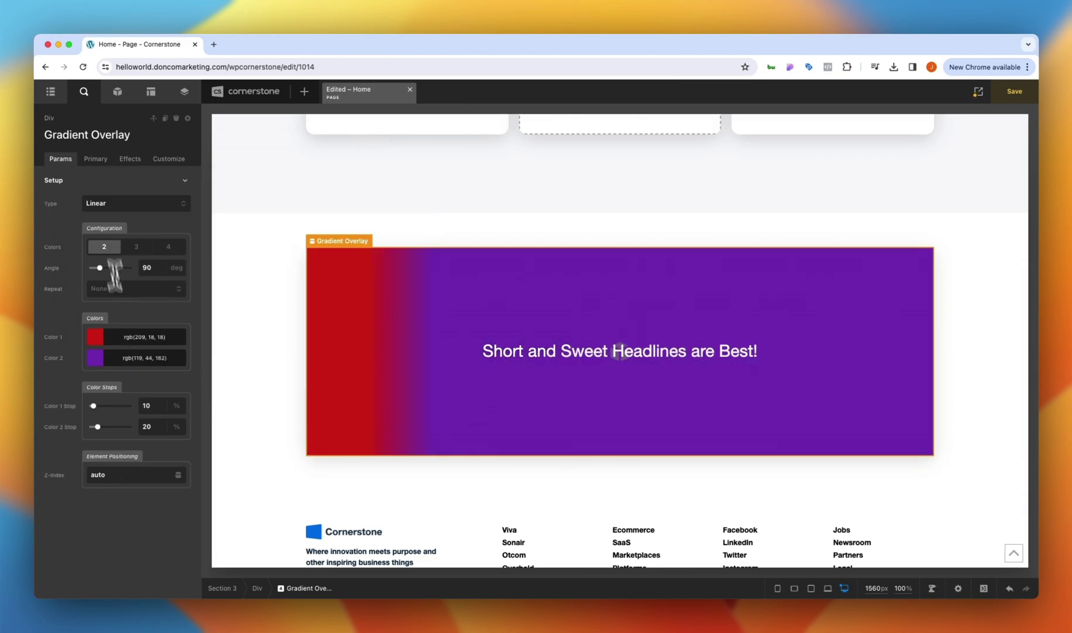
double_click(151, 405)
click(142, 343)
click(155, 356)
click(227, 300)
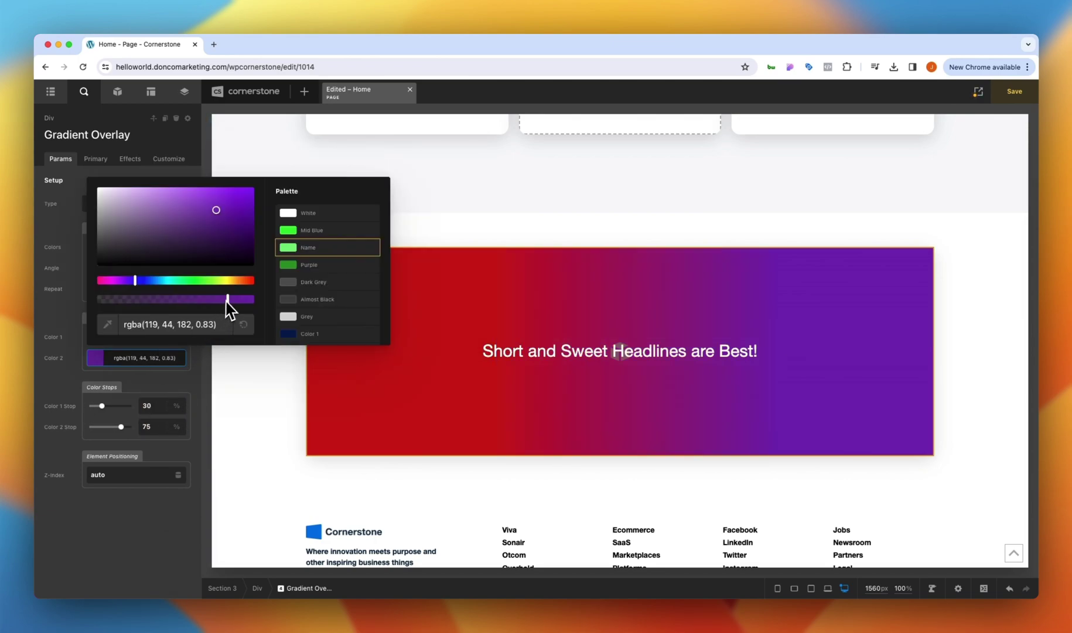
click(150, 359)
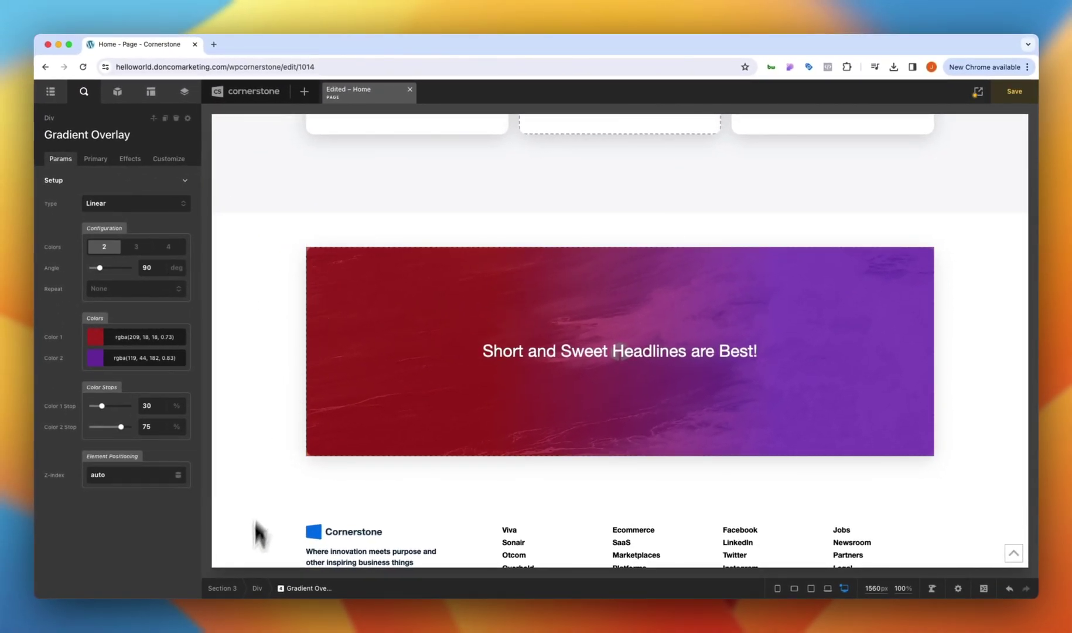
- Set the banner's parent Div X and Y Overflow to Hidden
click(257, 587)
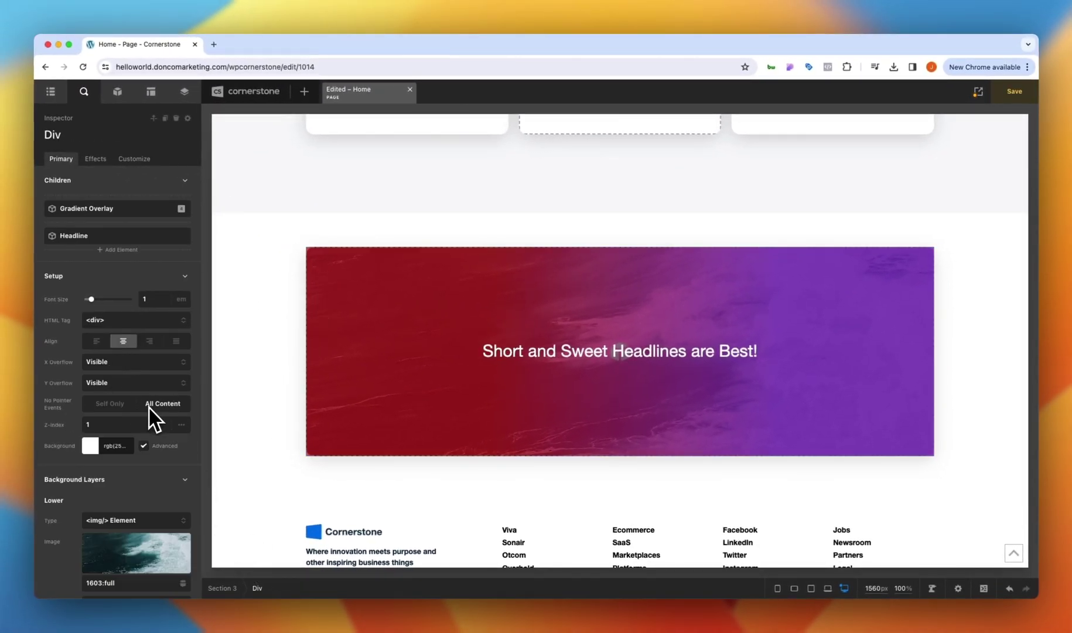
click(121, 381)
click(118, 392)
click(117, 368)
click(116, 373)
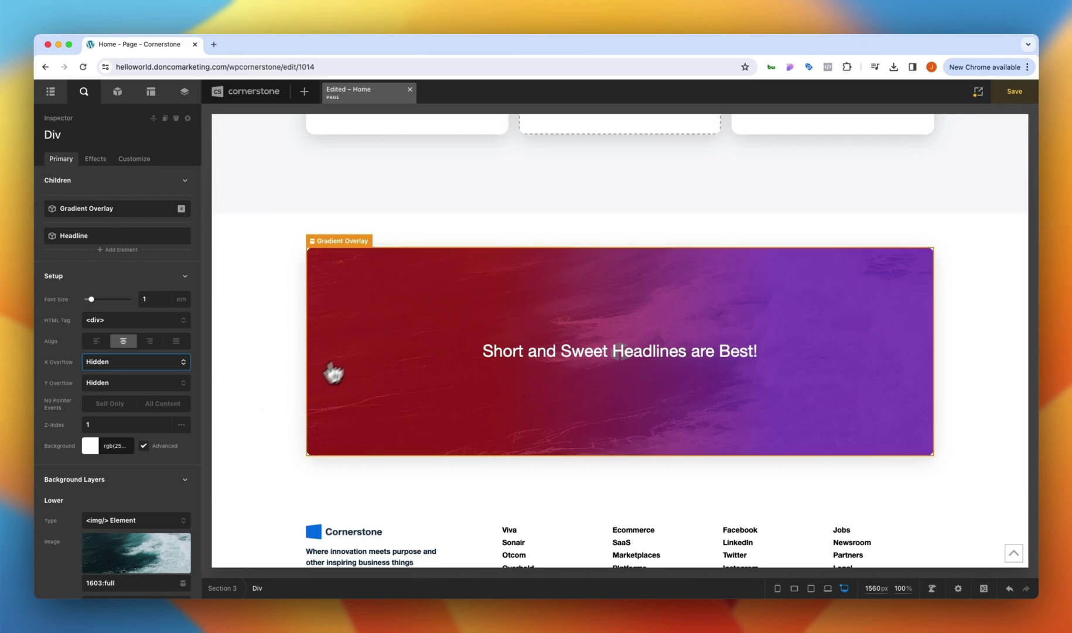
- Open Edit Parameters for the banner's red Gradient Overlay to view its JSON definitions
click(363, 350)
click(188, 118)
click(406, 417)
scroll(410, 375, up, 10)
scroll(410, 375, up, 10)
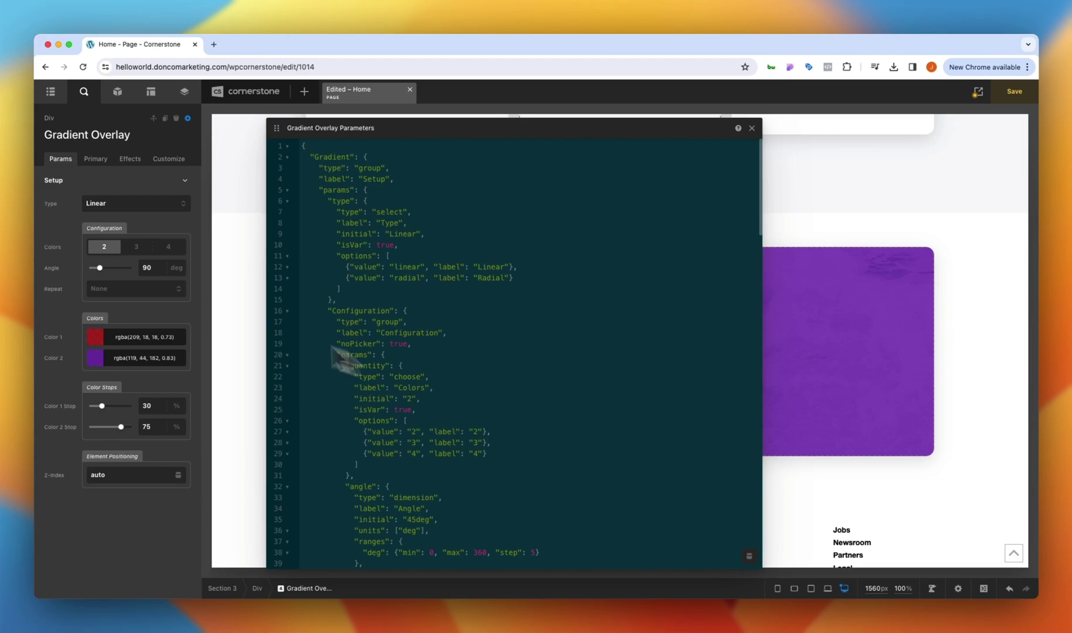
- Review the overlay's Element CSS gradient rules in the Customize tab, then close the CSS and Parameters editors
click(170, 159)
click(132, 237)
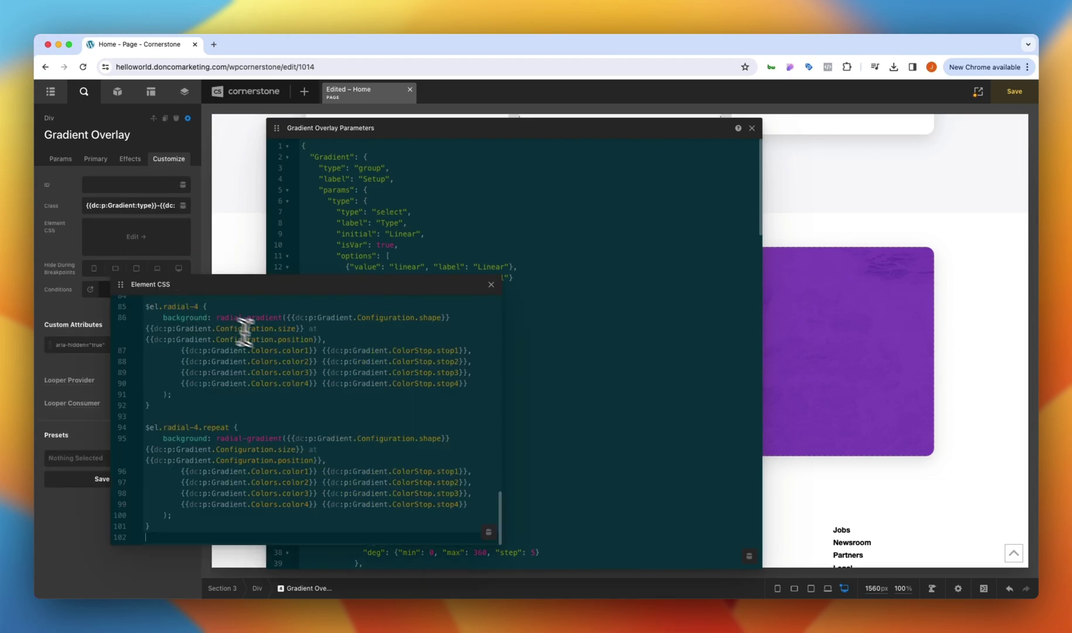
scroll(250, 334, up, 20)
scroll(275, 346, down, 5)
scroll(258, 342, up, 5)
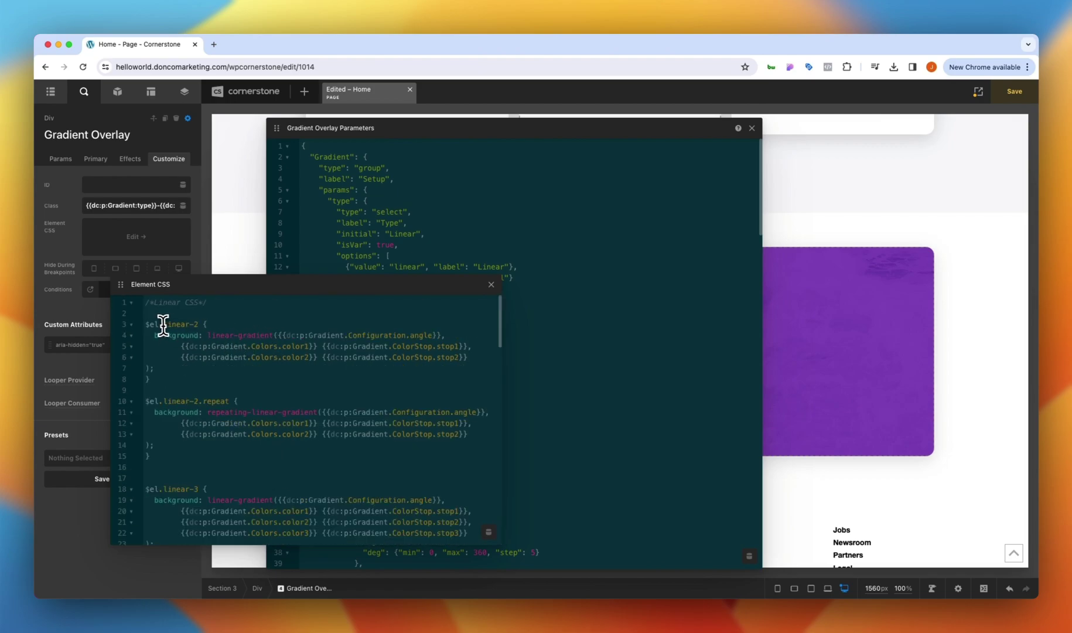
click(491, 286)
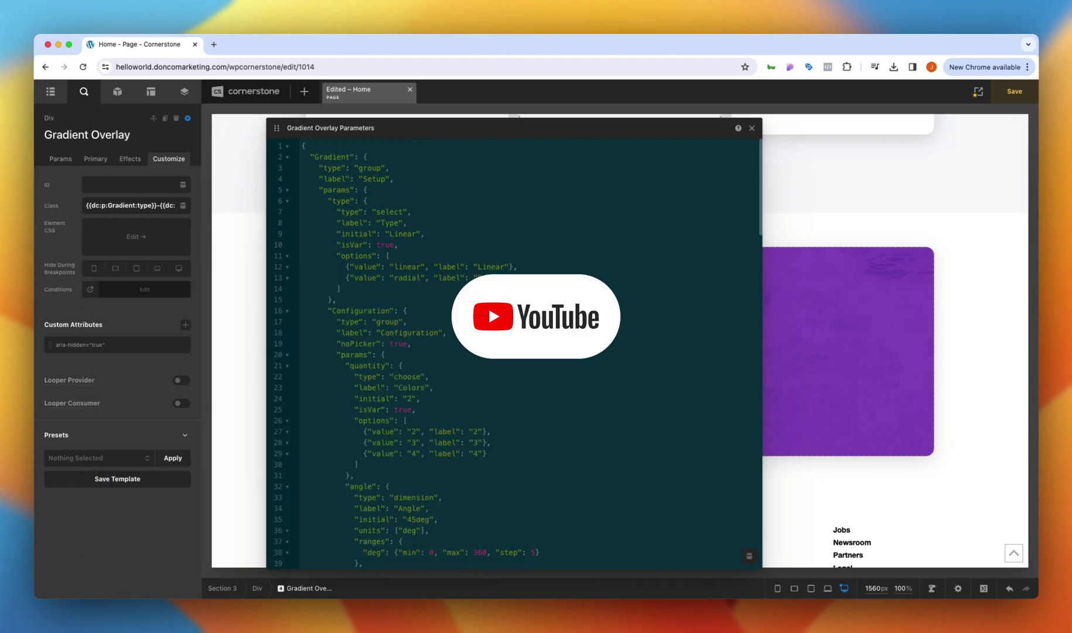
click(752, 127)
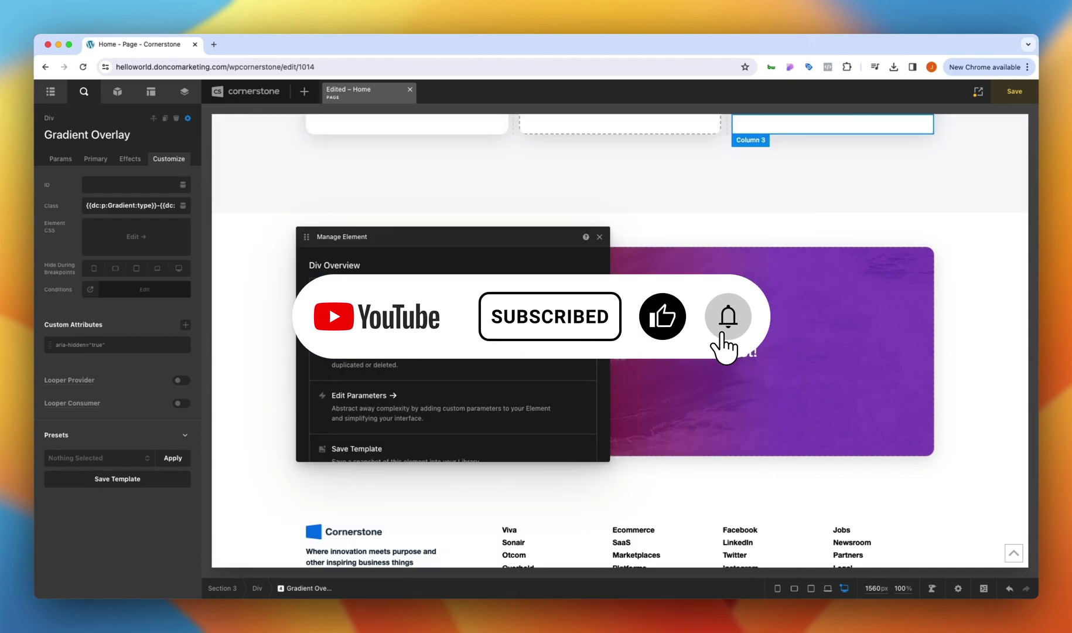